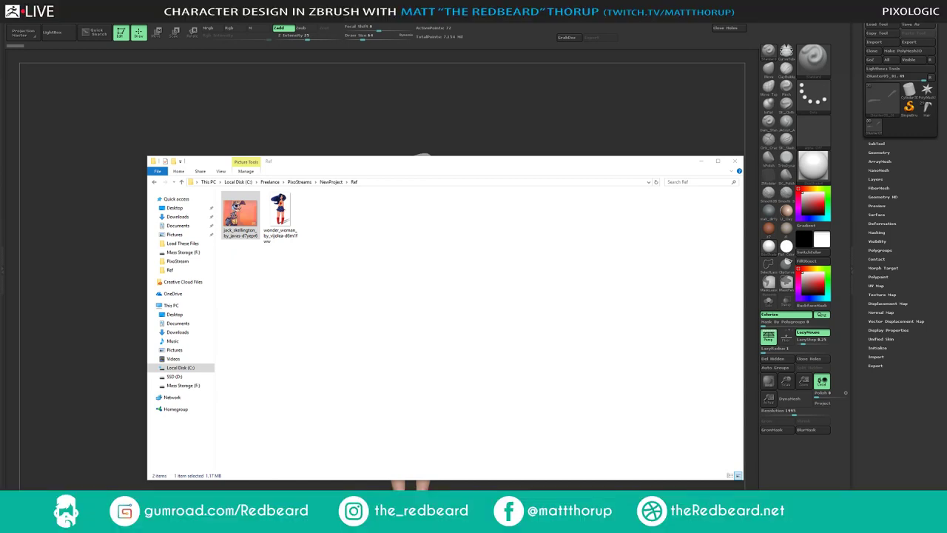
Step: Close the reference images folder and the Wacom Desktop Center window
left_click(348, 126)
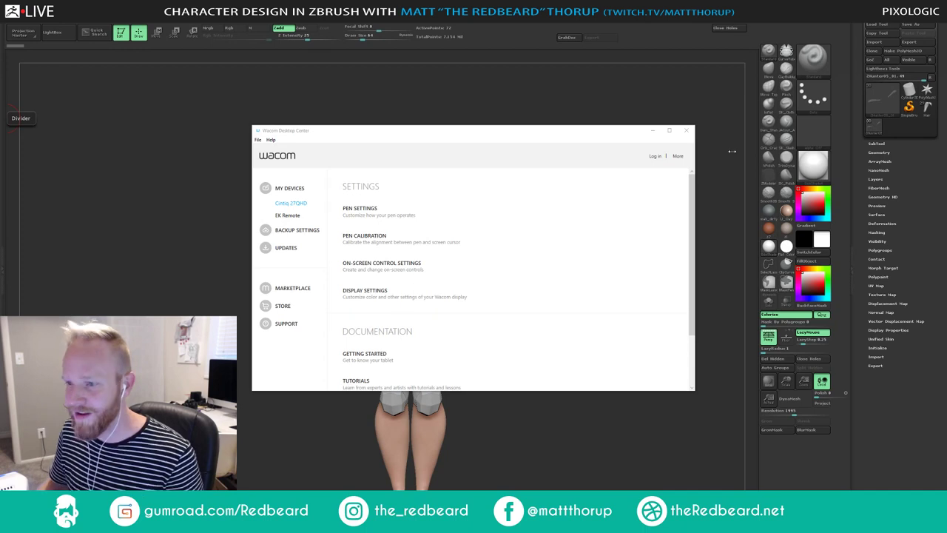
left_click(307, 123)
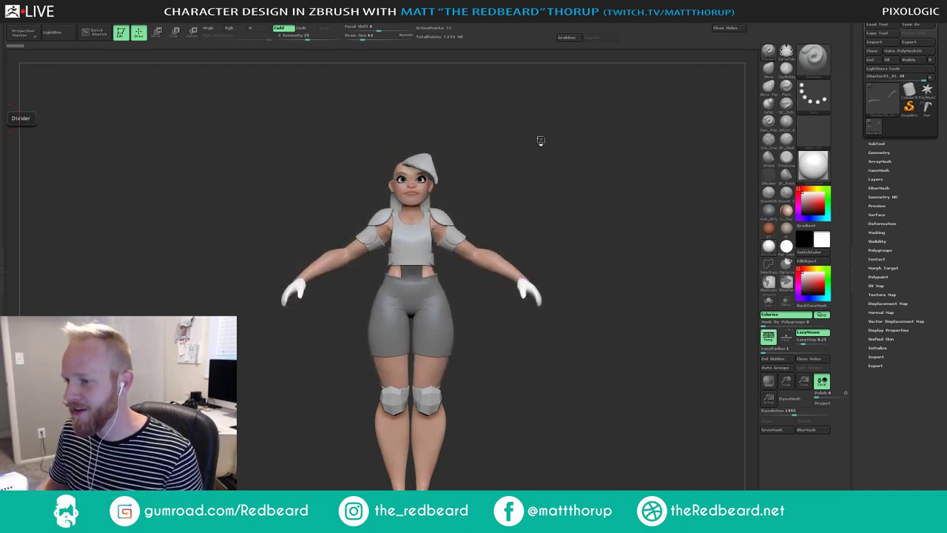
Step: Orbit the female character to three-quarter, then snap it to a straight front view
left_click_drag(540, 141, 537, 167)
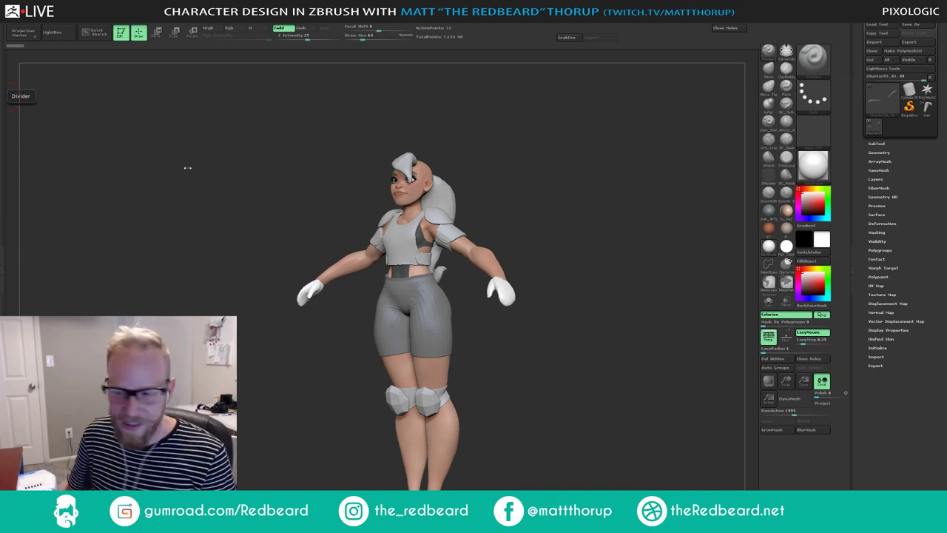
left_click_drag(303, 180, 562, 170)
Step: Load the saved Kakamora01 ZTool from the tools folder
left_click(876, 25)
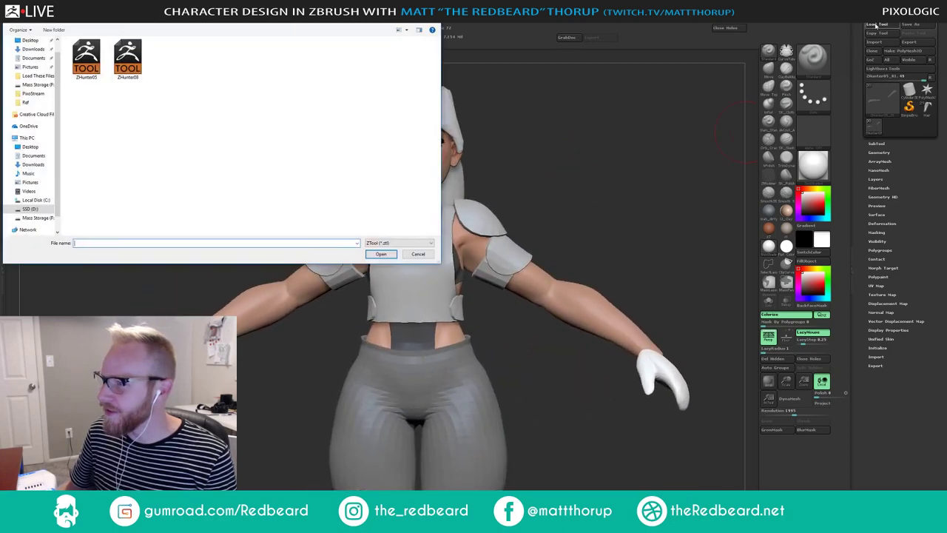
key("Escape")
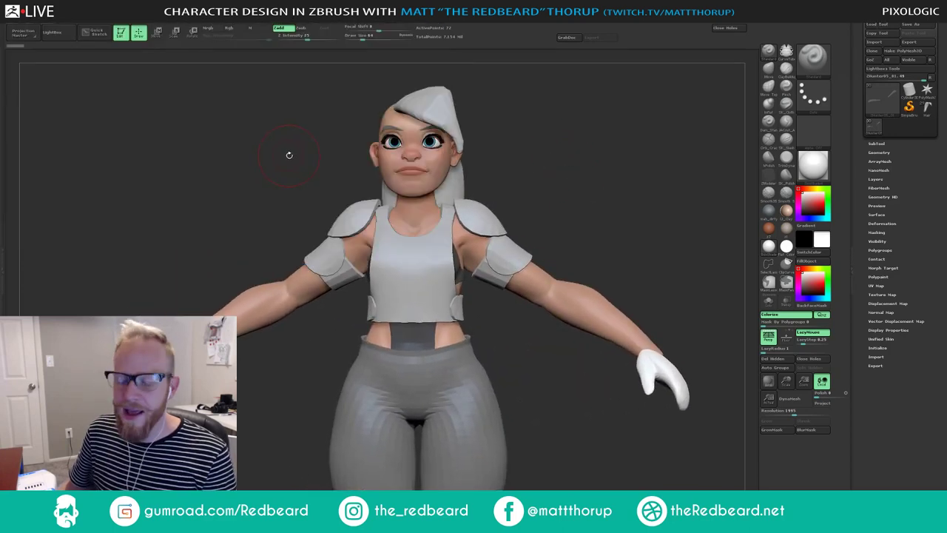
left_click(875, 25)
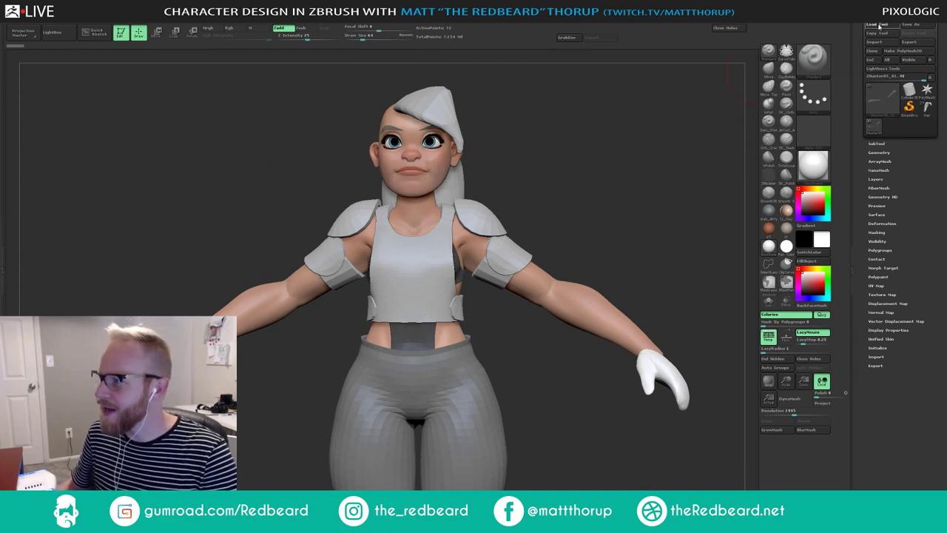
key("alt+Up")
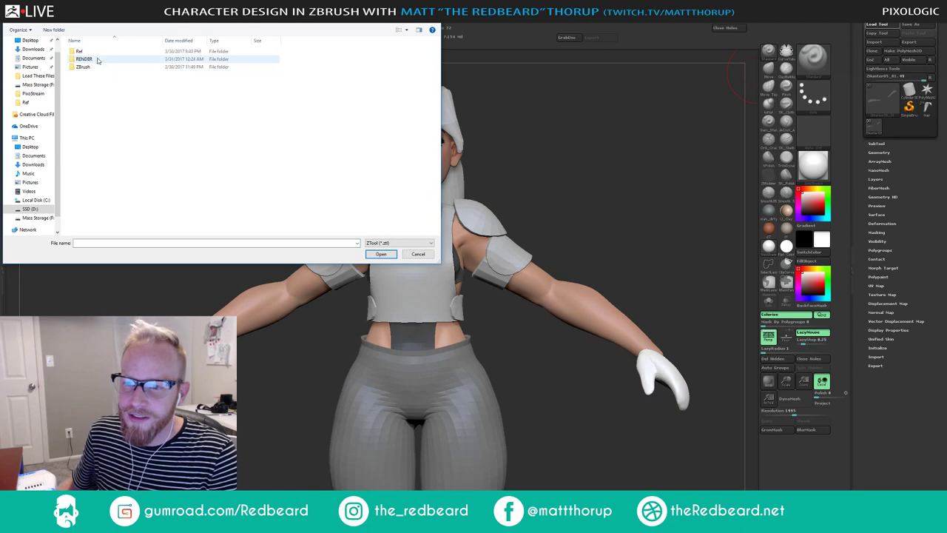
double_click(90, 66)
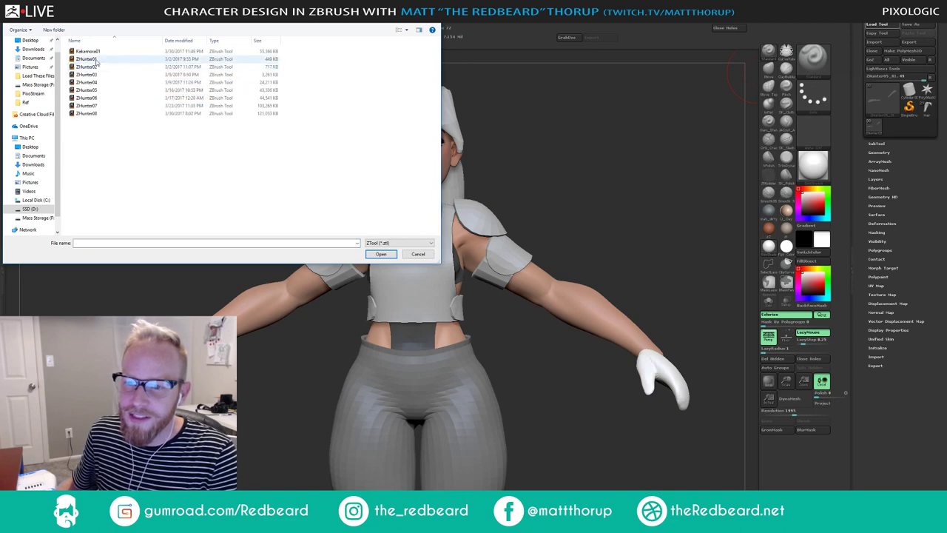
left_click(390, 253)
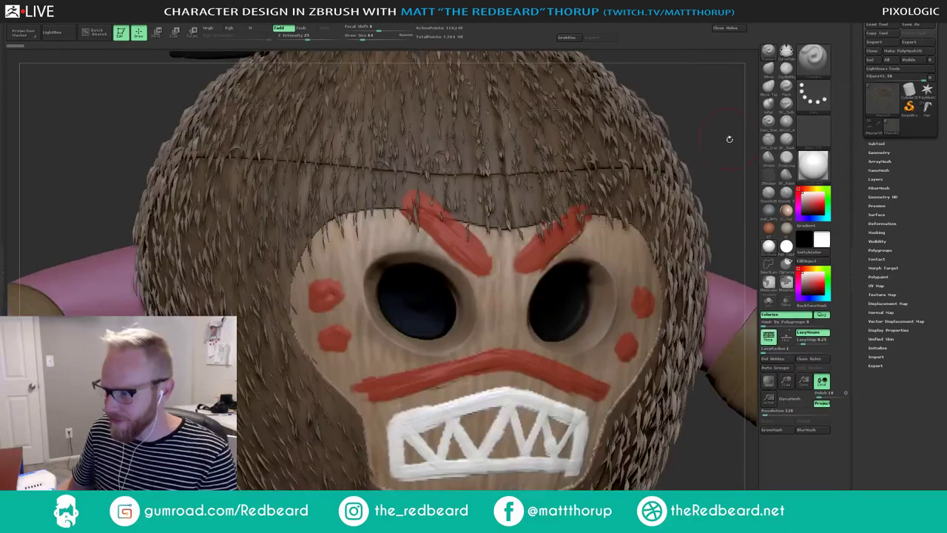
Step: Frame the Kakamora01 model and snap it to a straight front view
key("f")
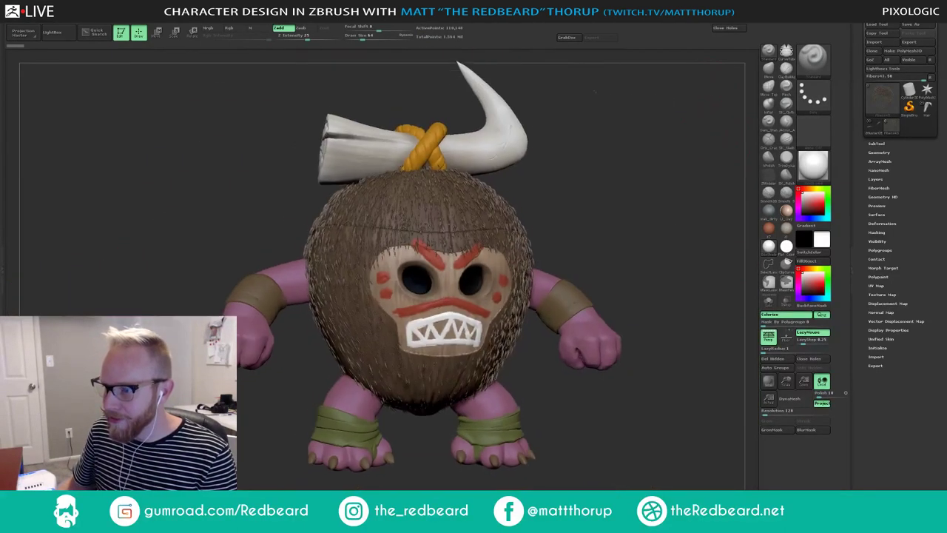
left_click_drag(658, 90, 590, 231)
key("f")
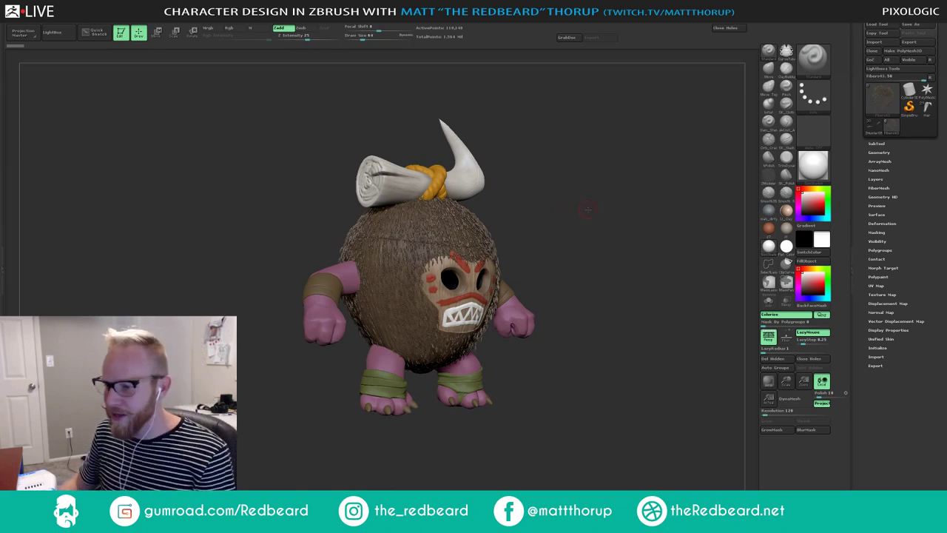
left_click_drag(572, 202, 585, 211, "shift")
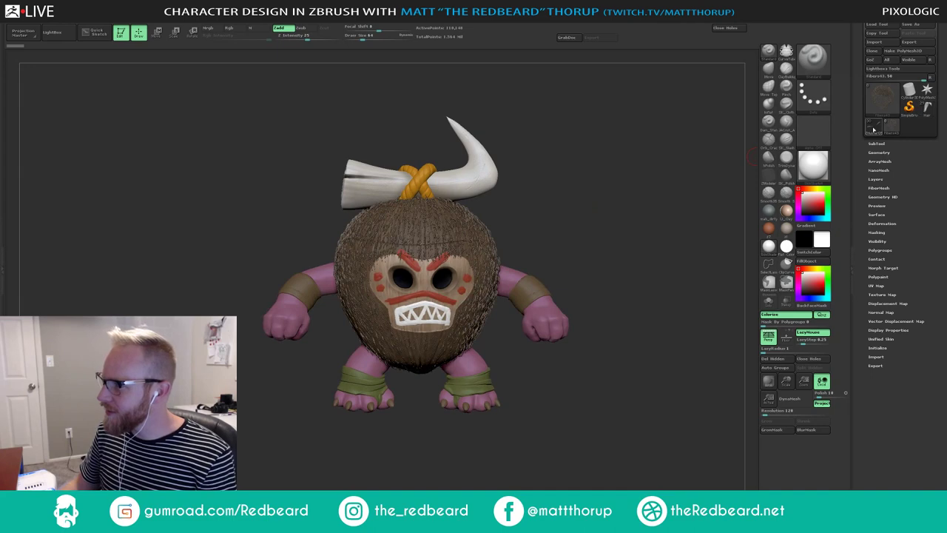
Step: Open the jack_skellington image from the Ref folder in Photos
left_click(873, 129)
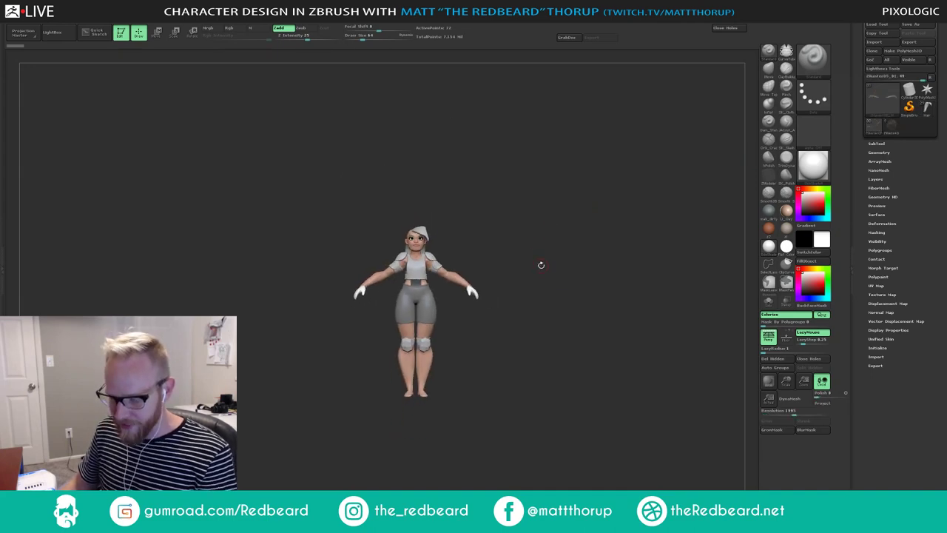
key("alt+Tab")
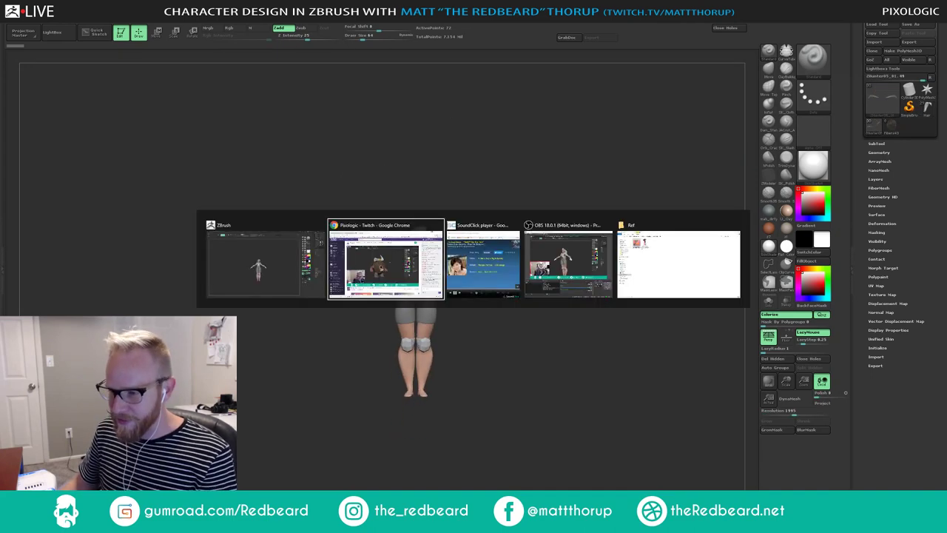
left_click(639, 275)
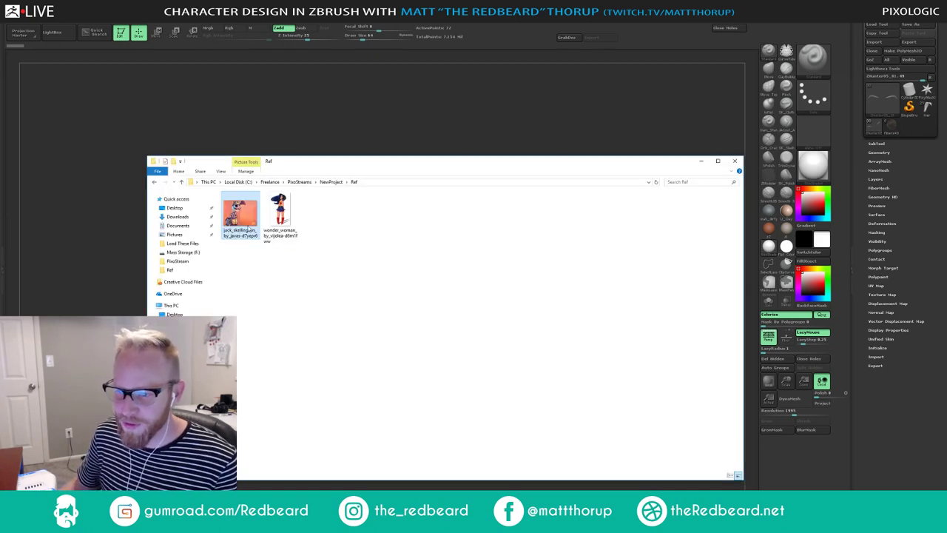
right_click(241, 216)
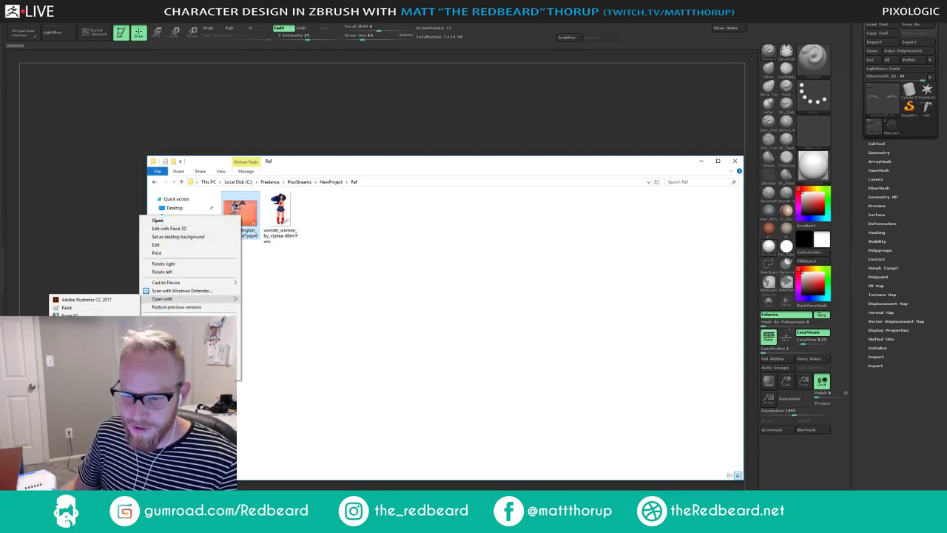
left_click(74, 299)
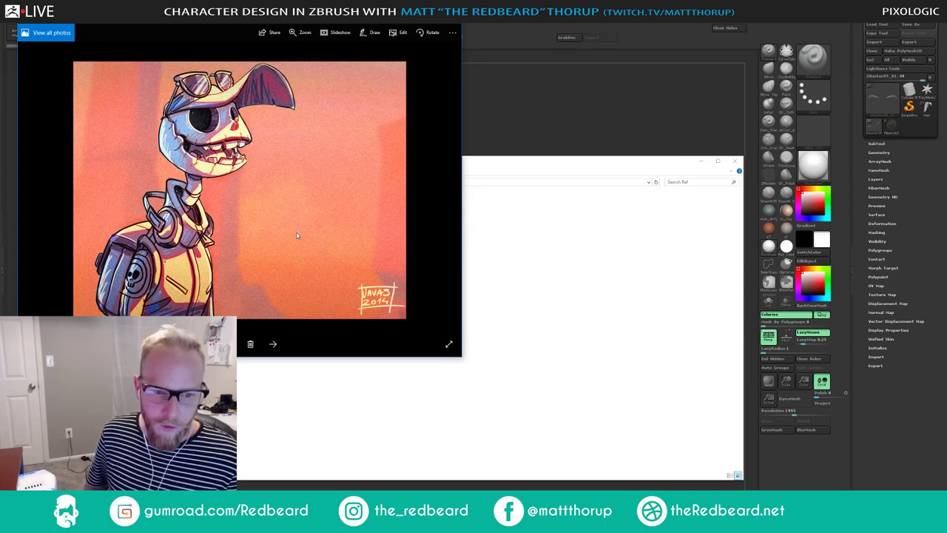
Step: View the Wonder Woman image, return to the skeleton image, then close Photos
key("Right")
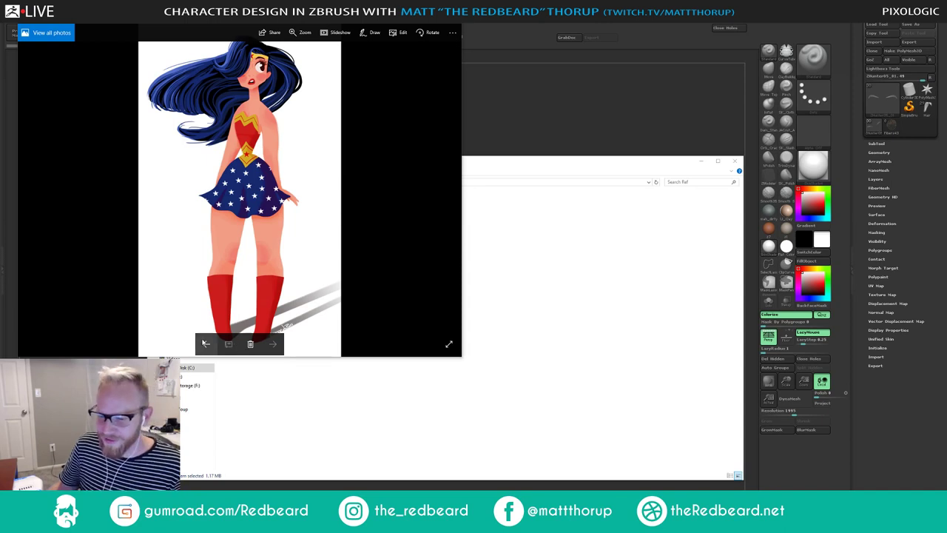
left_click(206, 344)
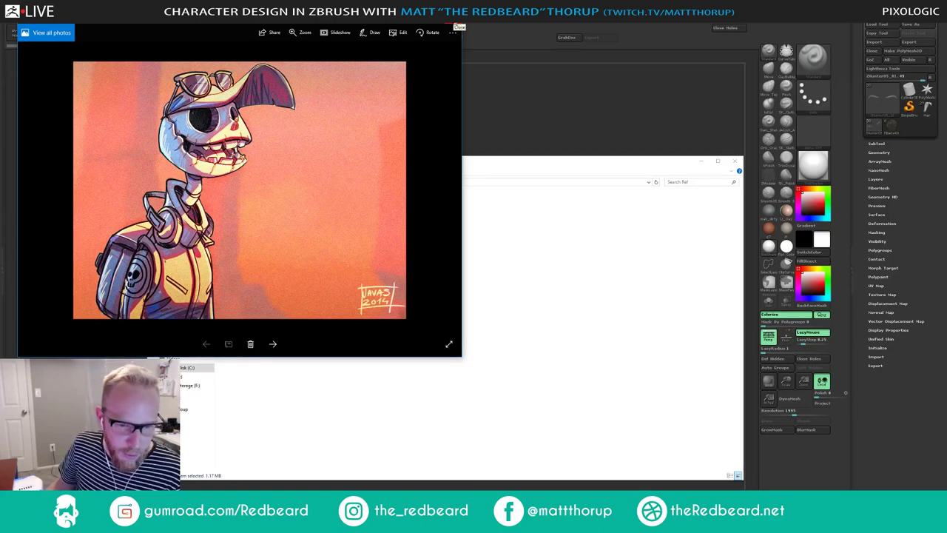
left_click(458, 27)
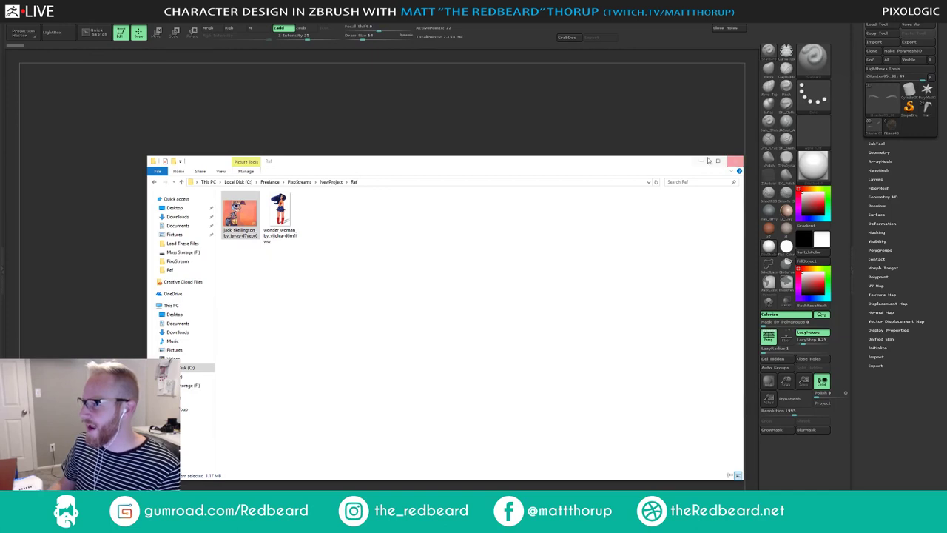
Step: Close File Explorer, replace the character with a Sphere3D primitive, and switch to Photoshop
left_click(734, 161)
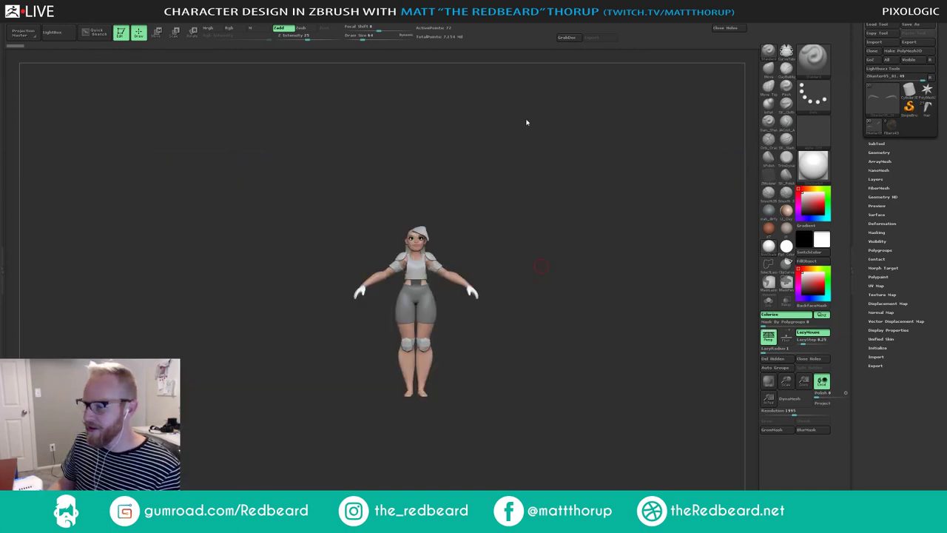
left_click(881, 98)
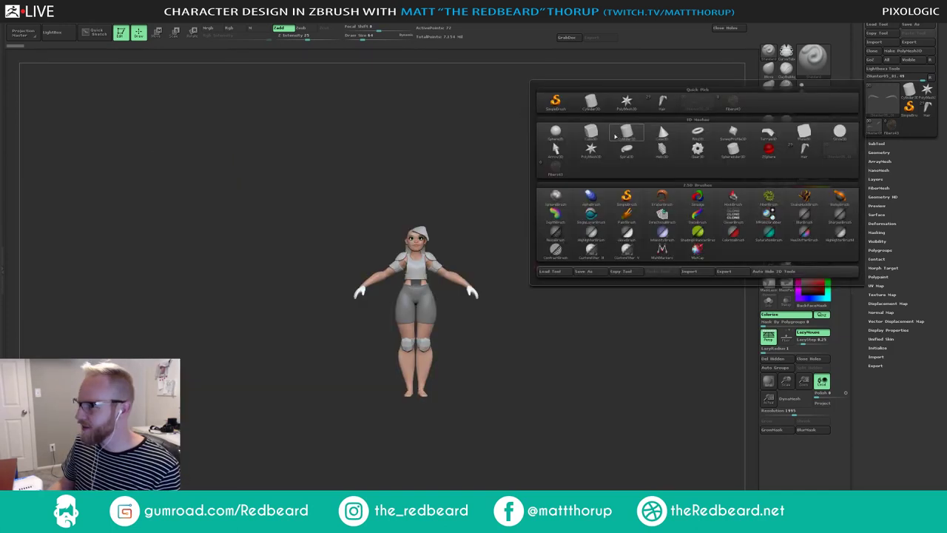
left_click(557, 132)
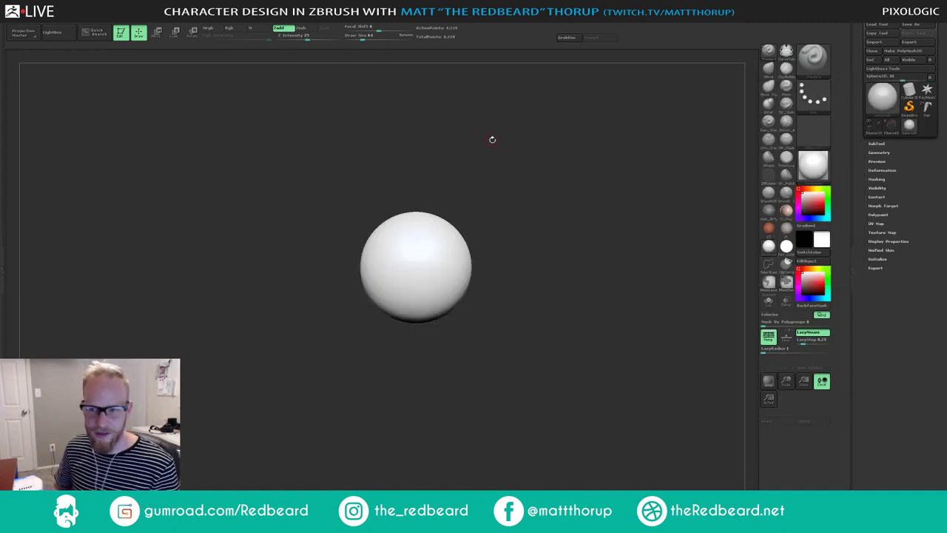
key("t")
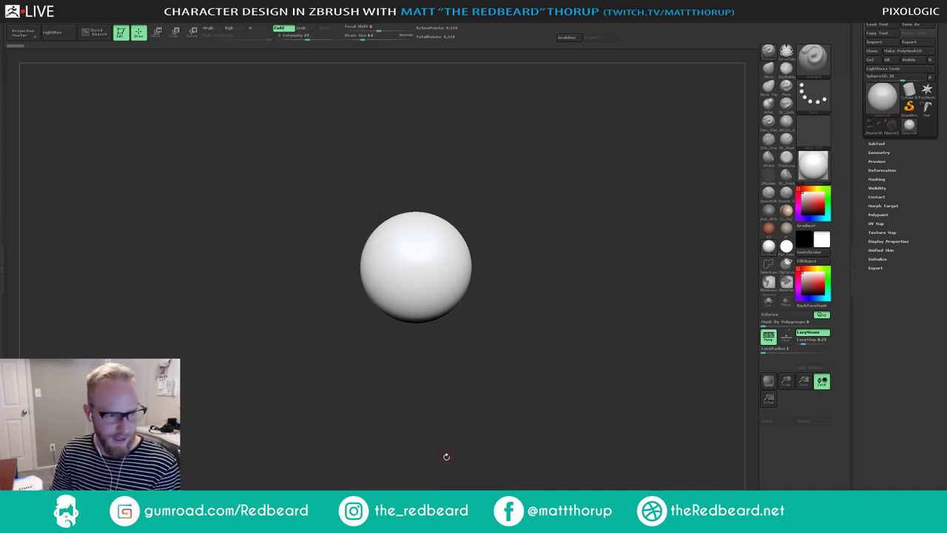
key("alt+Tab")
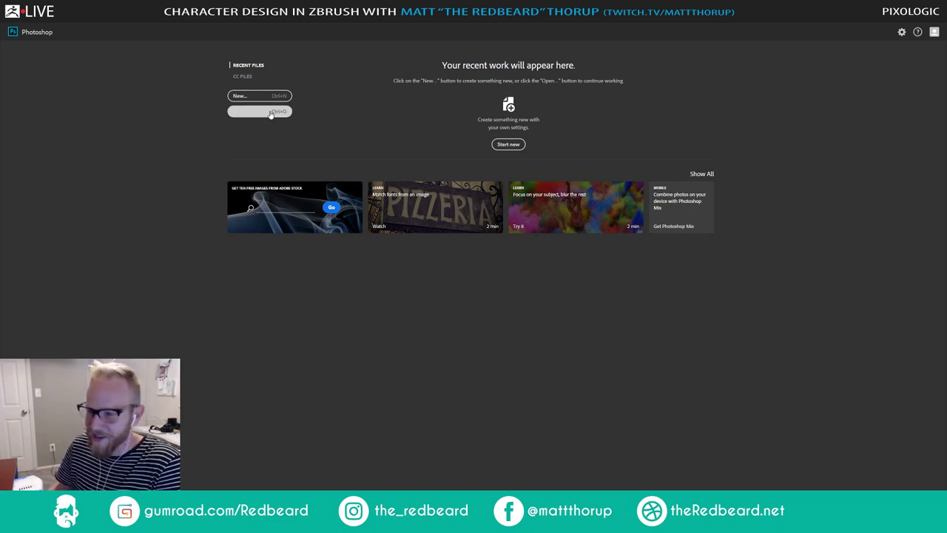
Step: Dismiss the 1024 x 768 px, 72 ppi New Document dialog without creating a file
key("ctrl+n")
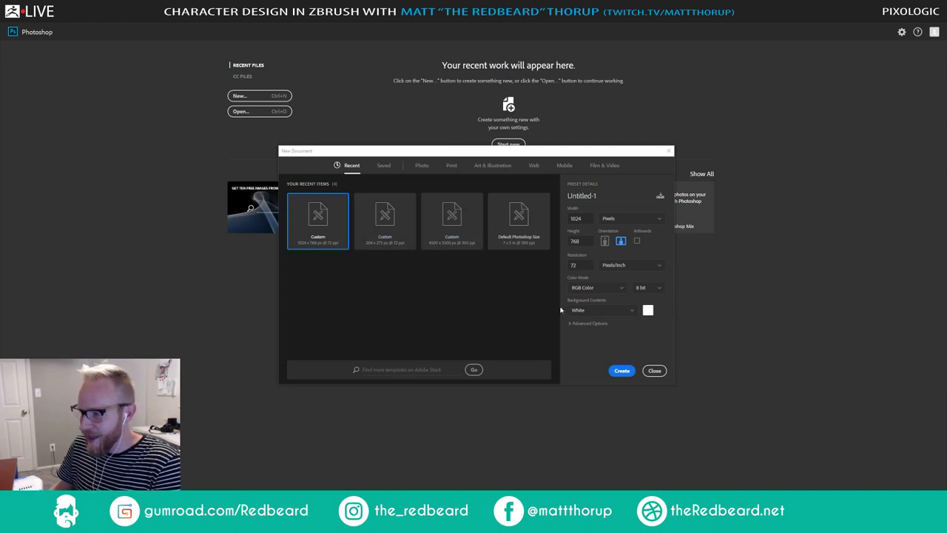
left_click(653, 371)
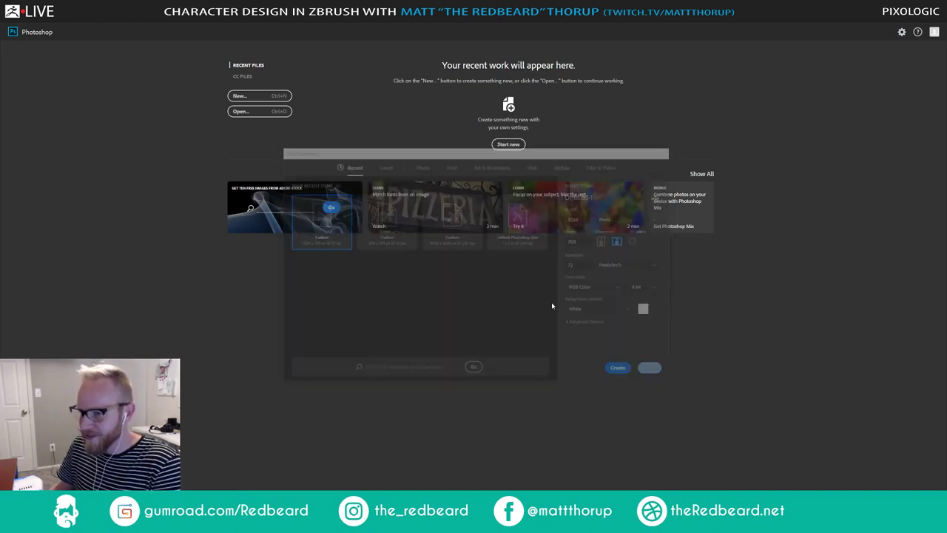
Step: Open the skeleton image from C:\Freelance\PixoStreams\NewProject\Ref in Photoshop
key("ctrl+o")
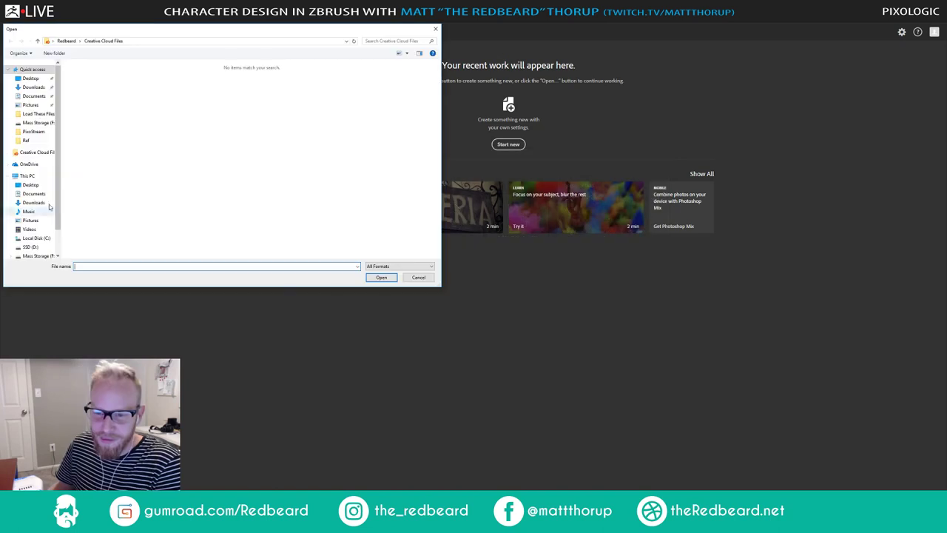
left_click(34, 132)
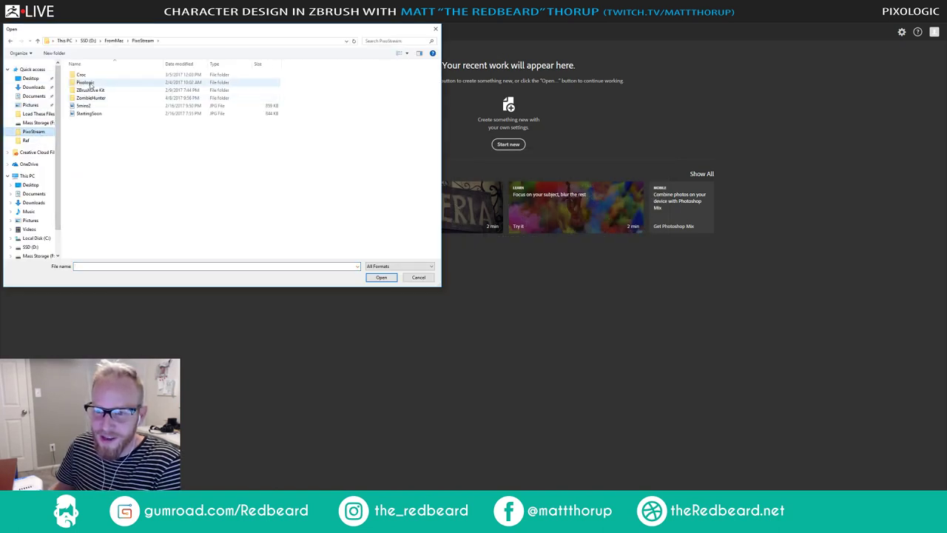
left_click(30, 246)
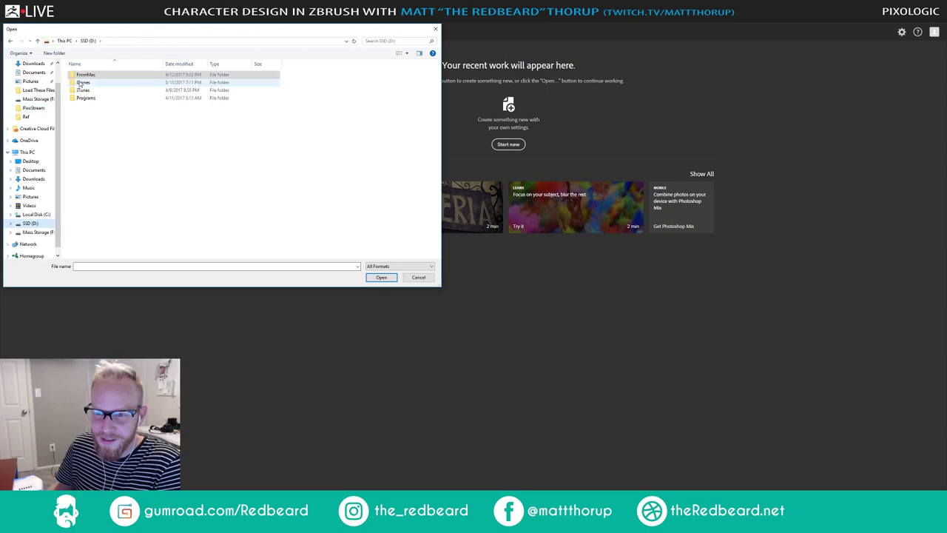
left_click(36, 214)
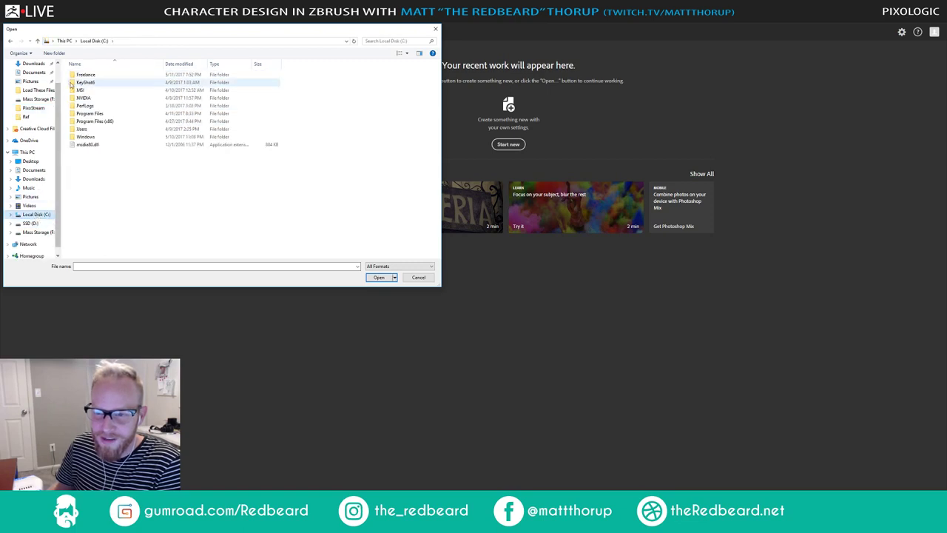
double_click(85, 77)
double_click(87, 74)
left_click(88, 76)
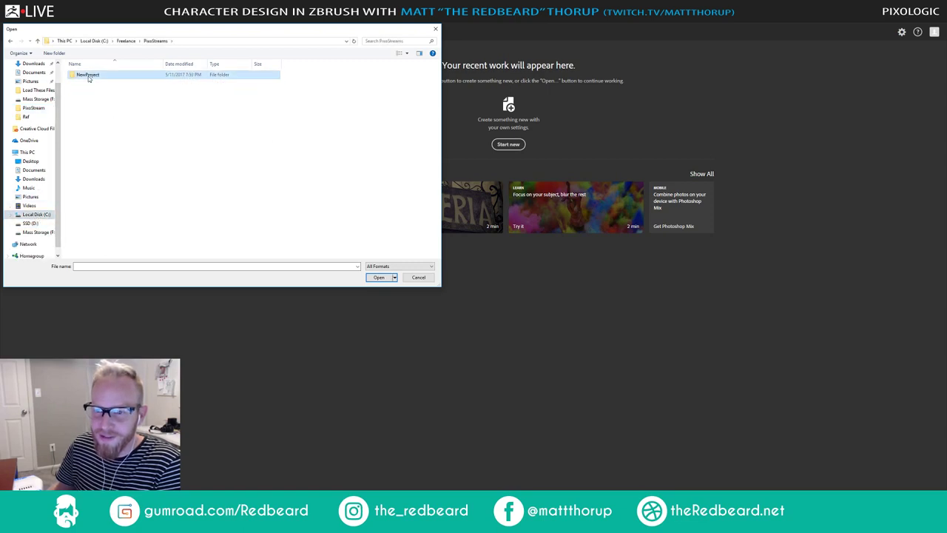
double_click(88, 75)
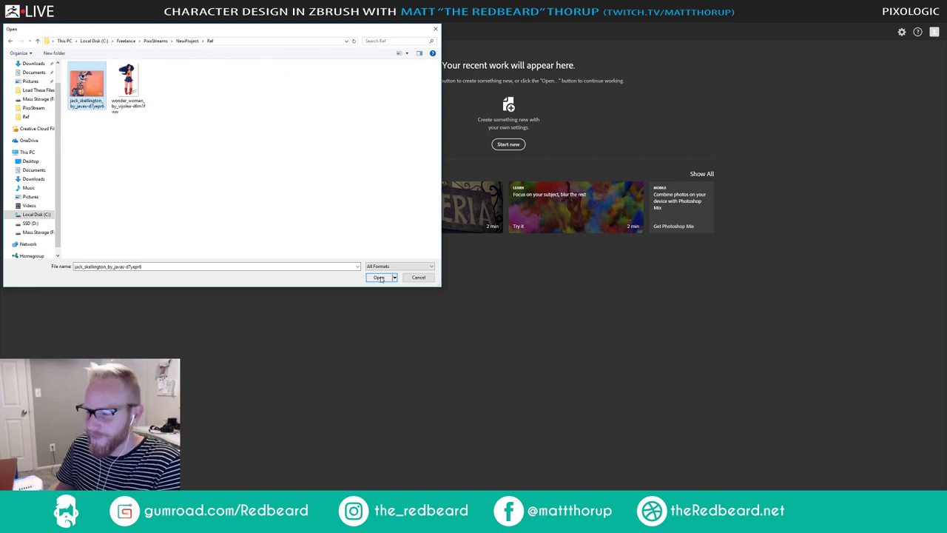
double_click(89, 93)
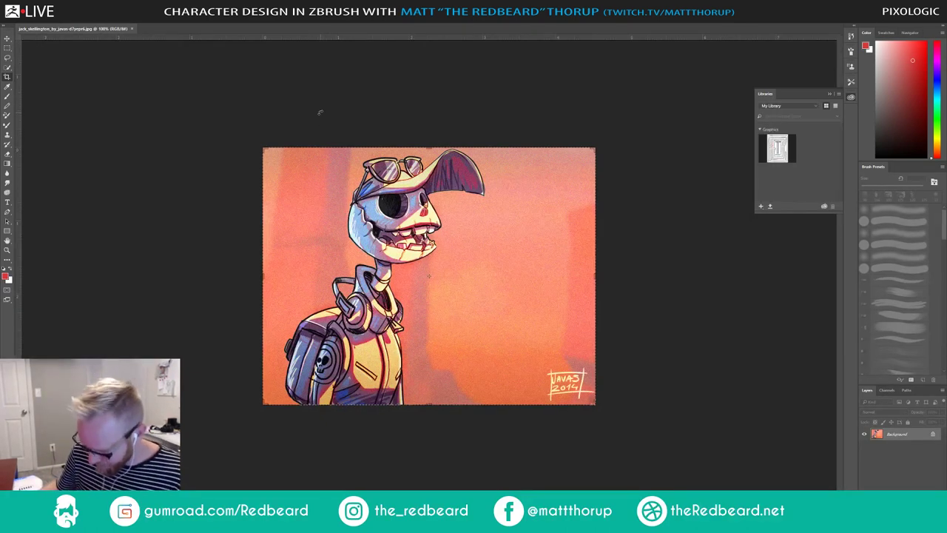
Step: Lasso-trace the skeleton character's outline to enclose the orange background
key("l")
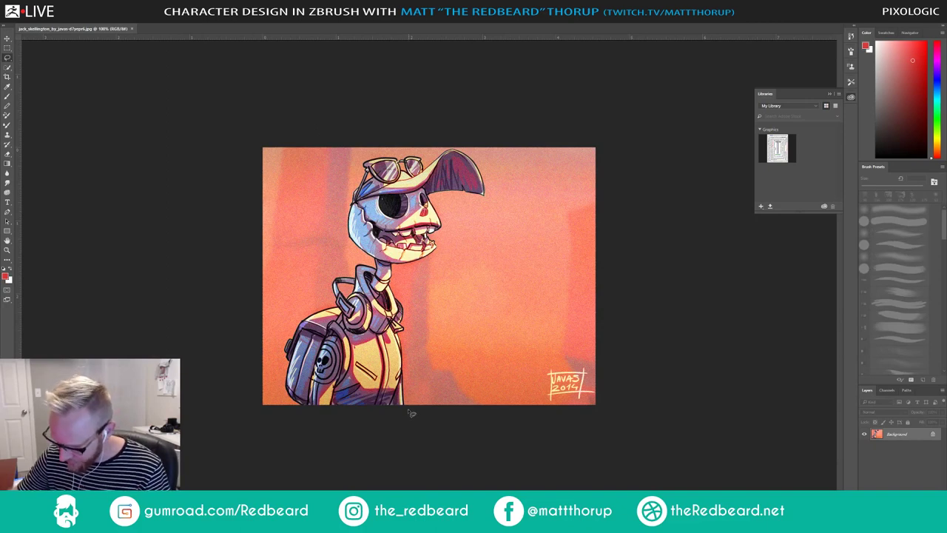
mouse_move(412, 414)
left_mouse_down()
mouse_move(406, 315)
mouse_move(394, 269)
left_mouse_up()
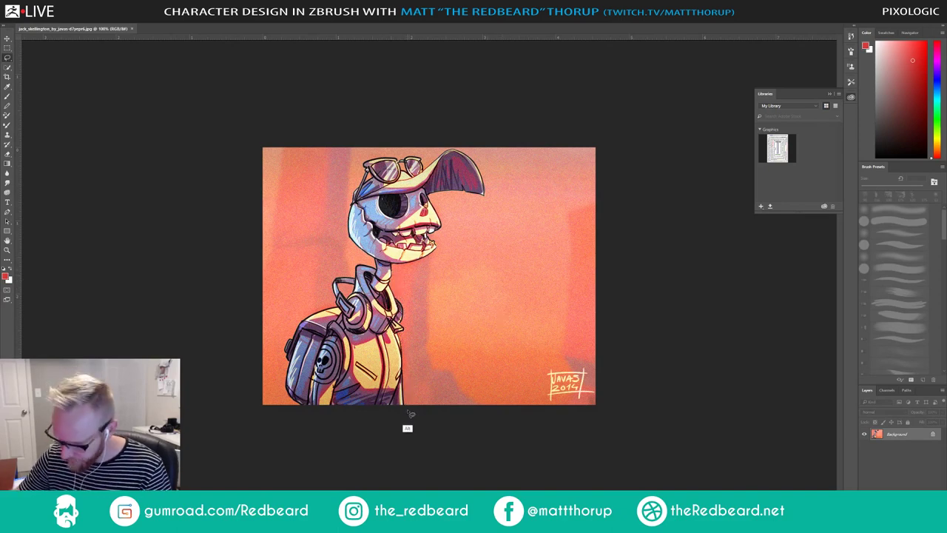
mouse_move(404, 422)
left_mouse_down()
mouse_move(407, 309)
mouse_move(392, 289)
mouse_move(388, 295)
mouse_move(393, 277)
mouse_move(463, 196)
mouse_move(497, 199)
mouse_move(479, 155)
mouse_move(492, 196)
mouse_move(465, 149)
mouse_move(432, 151)
mouse_move(344, 234)
mouse_move(349, 271)
mouse_move(362, 276)
mouse_move(280, 362)
mouse_move(282, 403)
mouse_move(293, 411)
mouse_move(250, 432)
mouse_move(459, 441)
mouse_move(412, 437)
left_mouse_up()
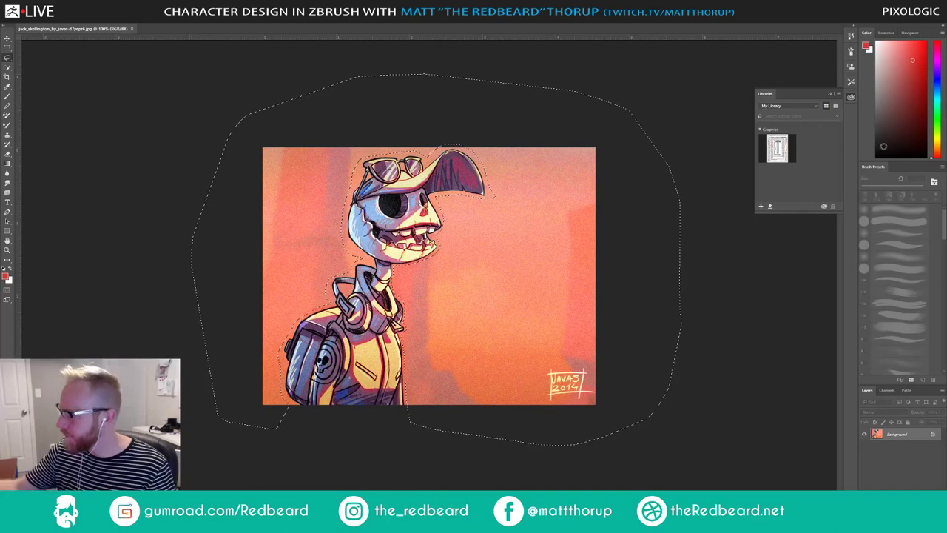
Step: Add a new empty layer and fill the area around the character with black
key("d")
key("ctrl+shift+alt+n")
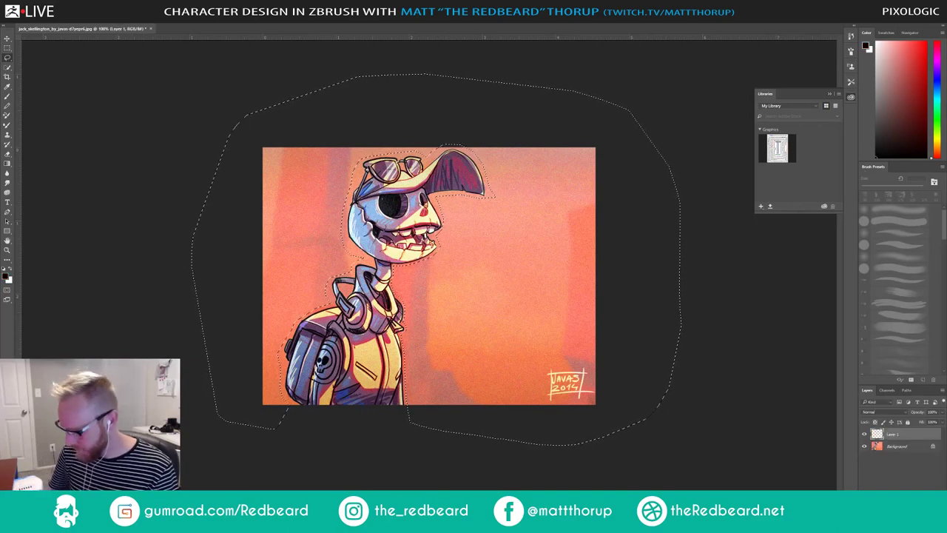
key("alt+BackSpace")
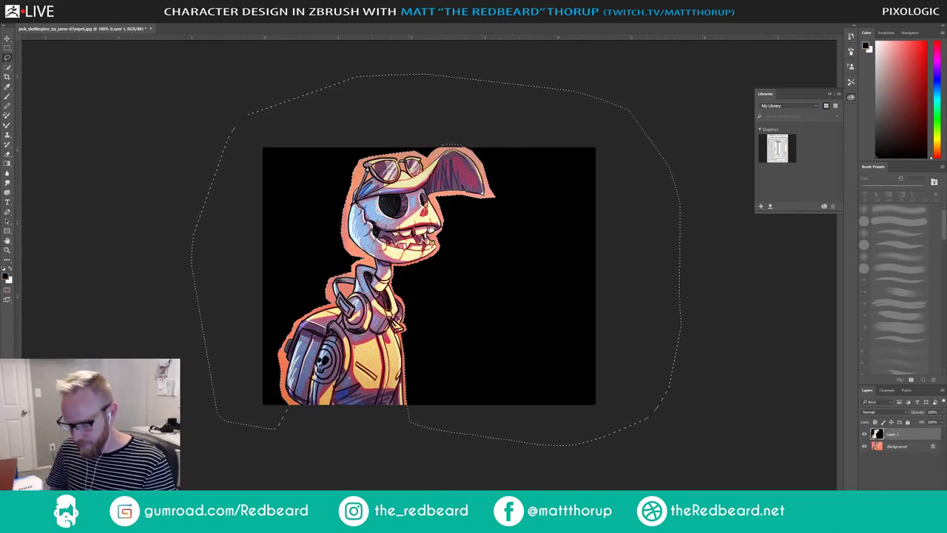
Step: Crop the canvas tighter from the right, cancel Save for Web, and select the Background layer
key("c")
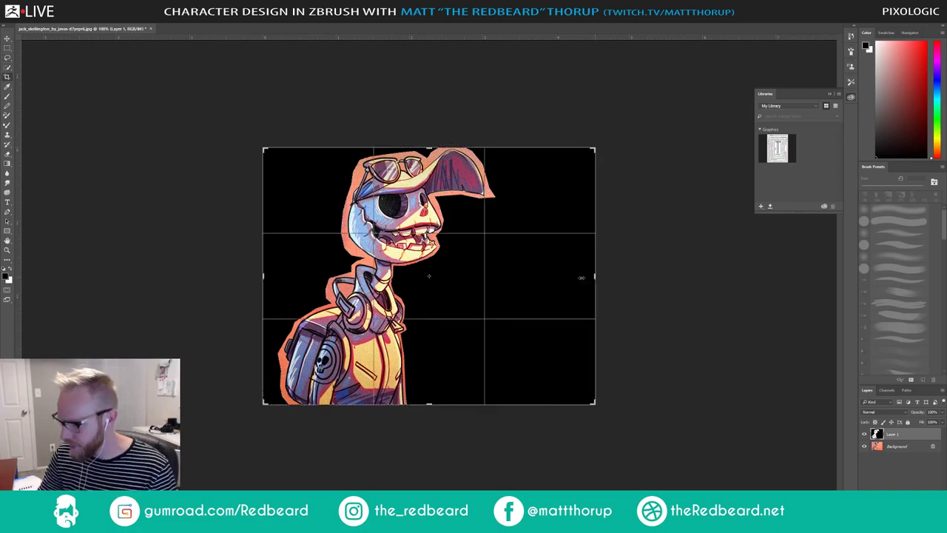
left_click_drag(595, 276, 546, 278)
key("Return")
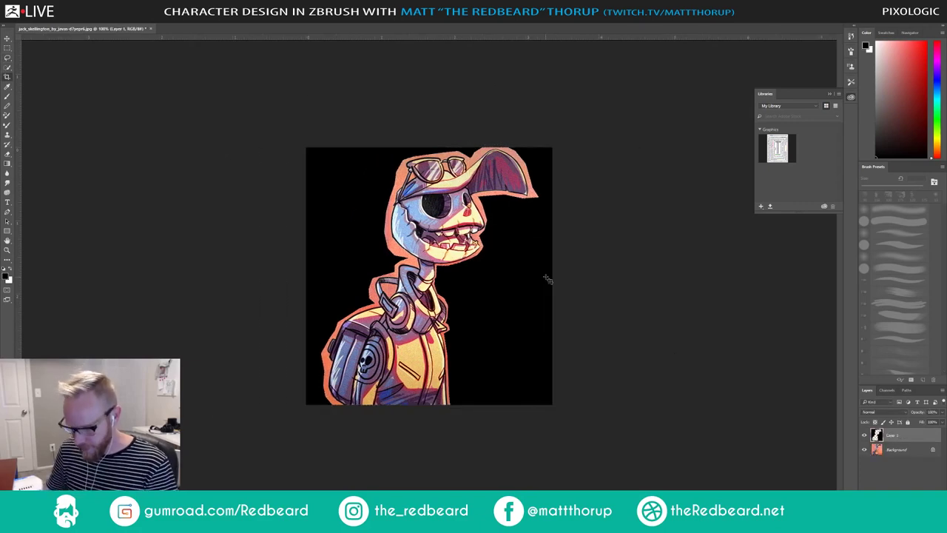
key("ctrl+alt+shift+s")
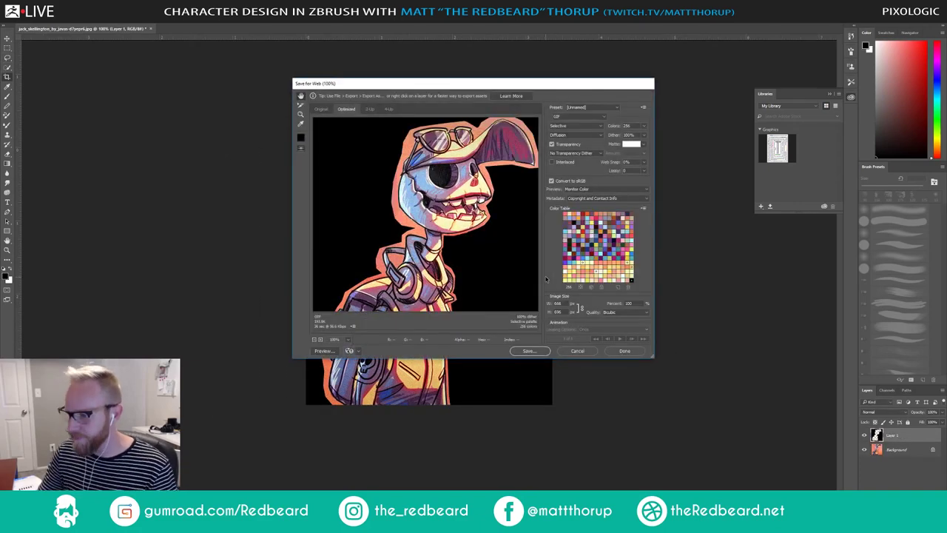
key("Escape")
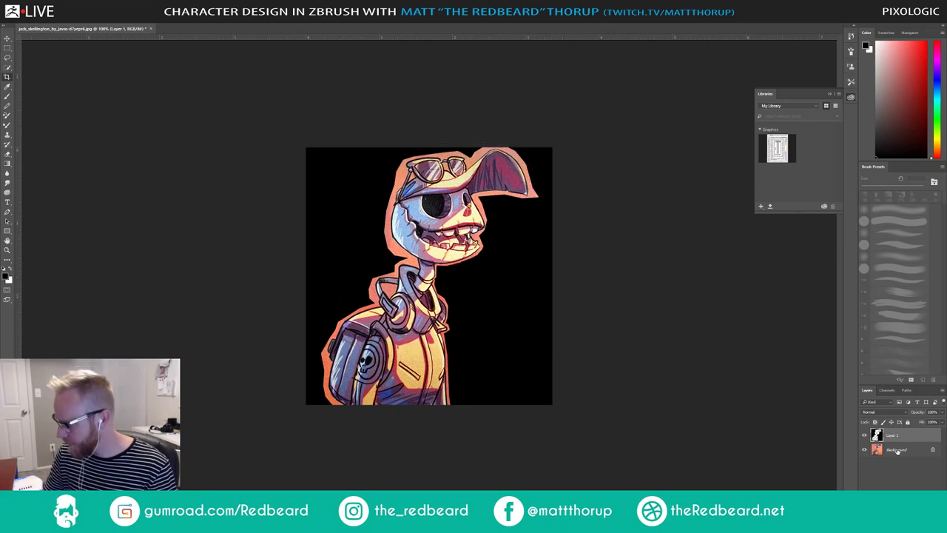
left_click(896, 450)
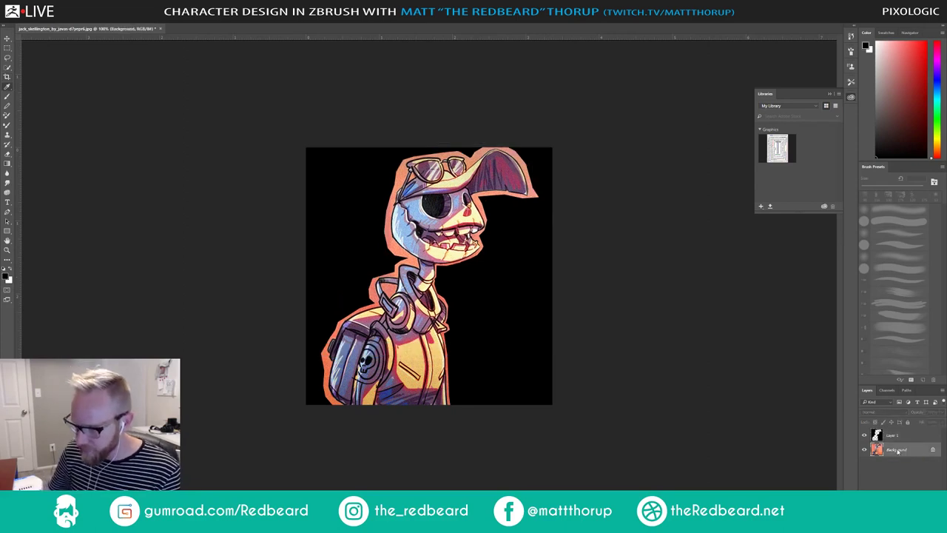
key("ctrl+l")
Step: Raise the Levels output black to 16 on the Background layer to soften pure blacks
left_click_drag(489, 130, 615, 208)
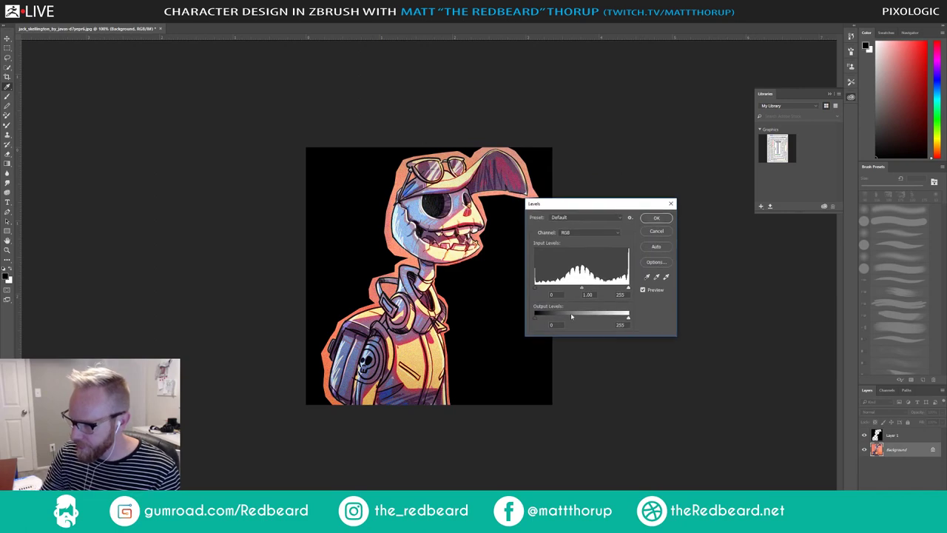
left_click_drag(535, 318, 542, 319)
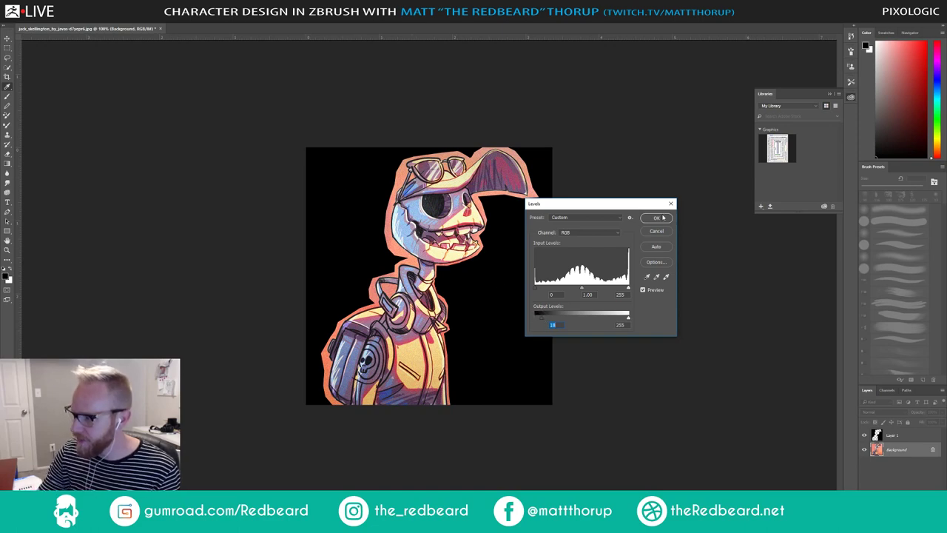
key("Return")
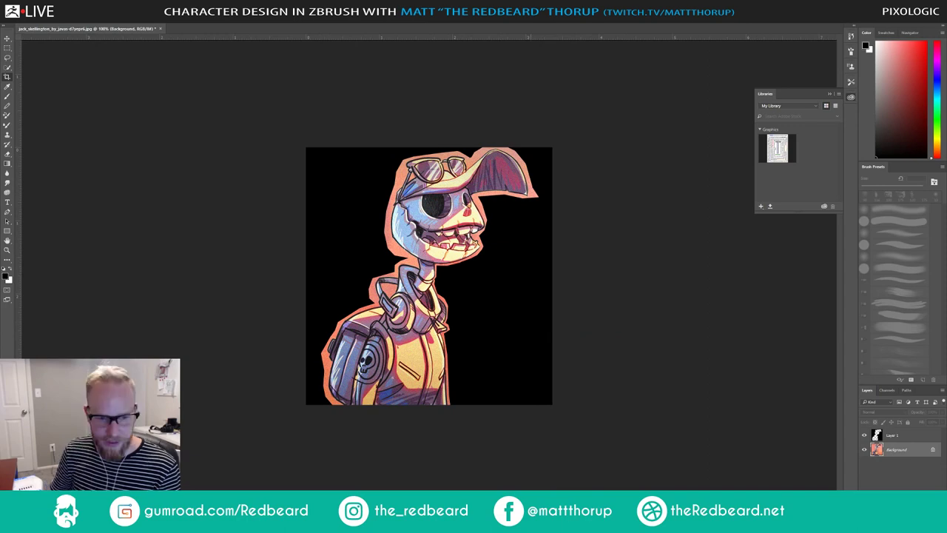
Step: Set the Save for Web format to JPEG at Maximum quality and start saving
key("ctrl+alt+shift+s")
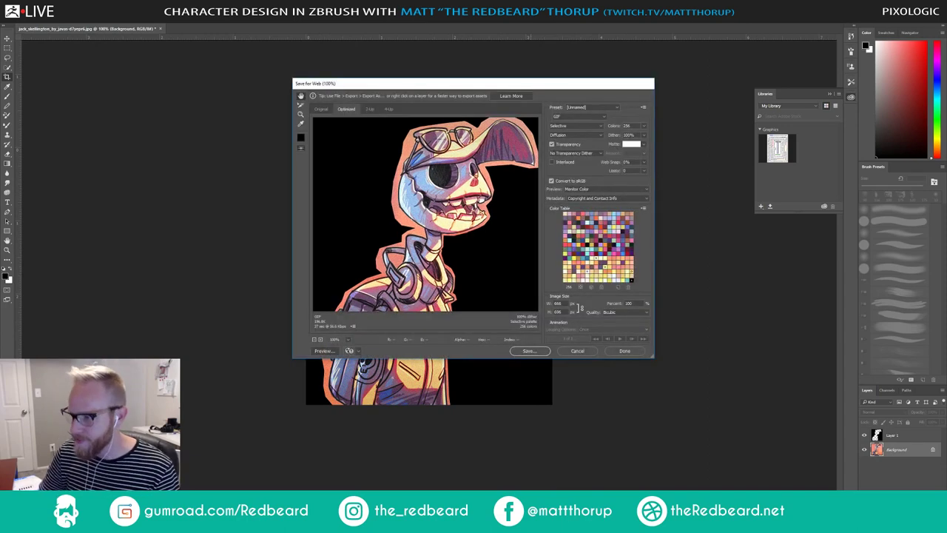
left_click(587, 117)
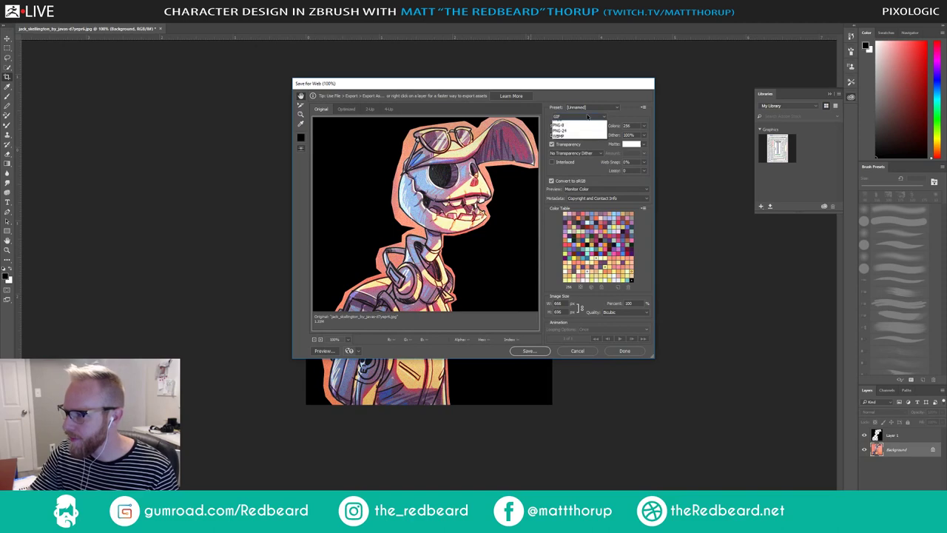
left_click(562, 121)
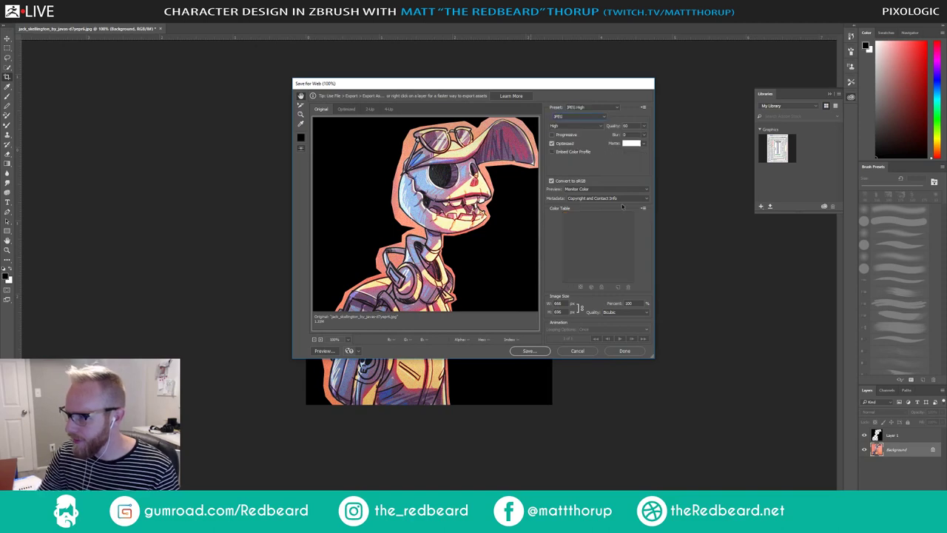
left_click(644, 125)
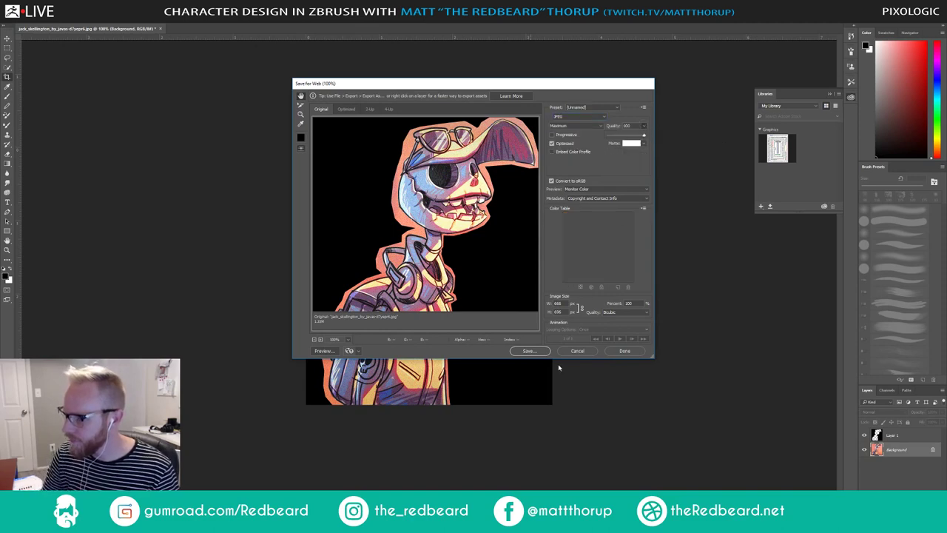
left_click(529, 351)
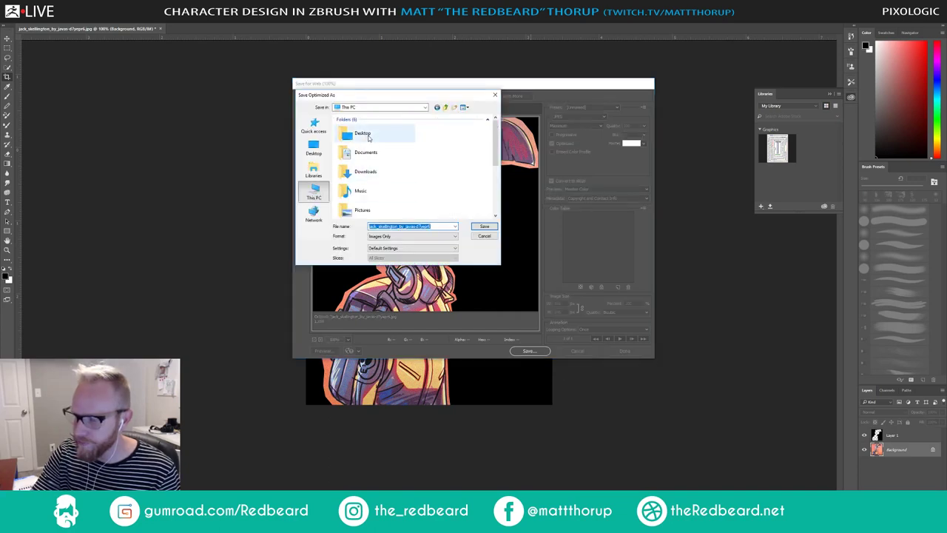
Step: Save the JPEG into NewProject > Ref with '_withApha' added to the file name
left_click_drag(494, 148, 494, 124)
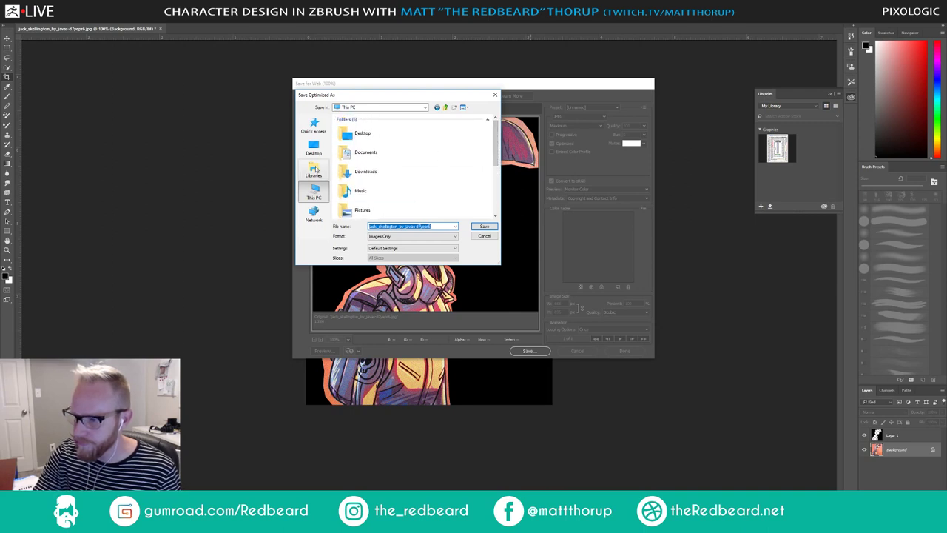
left_click(313, 169)
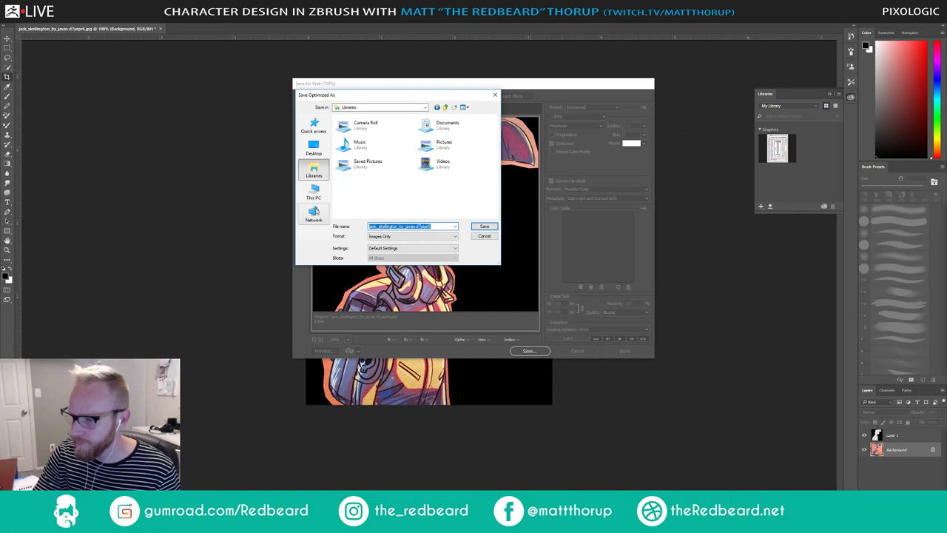
left_click(314, 214)
left_click(316, 193)
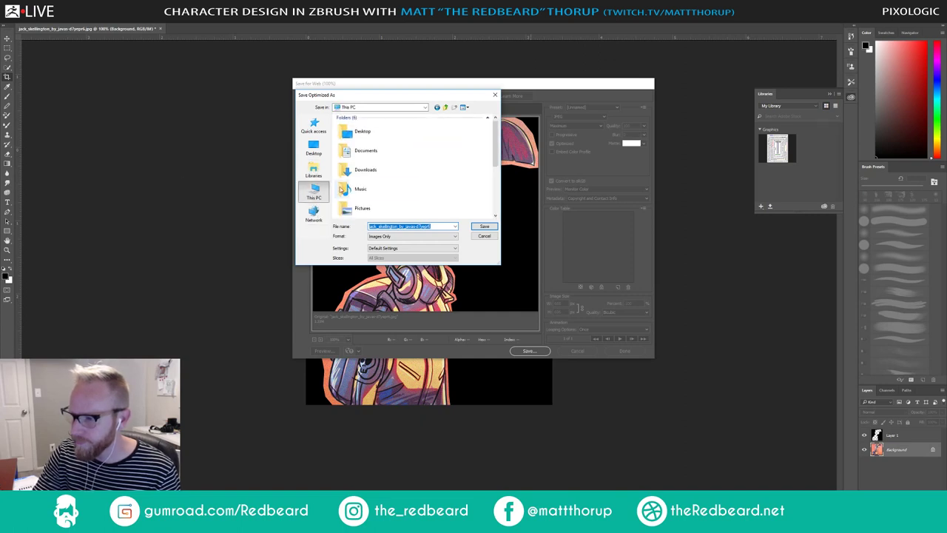
left_click(489, 118)
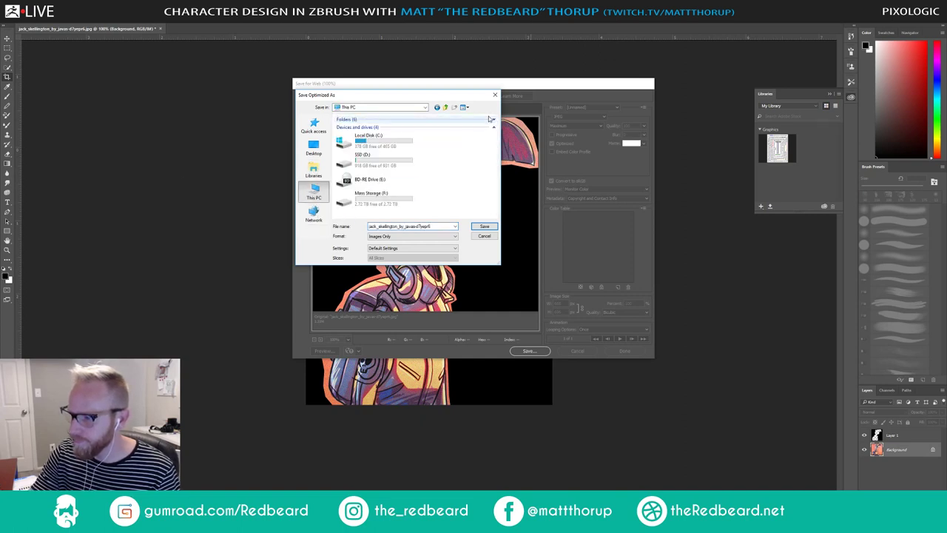
left_click(436, 106)
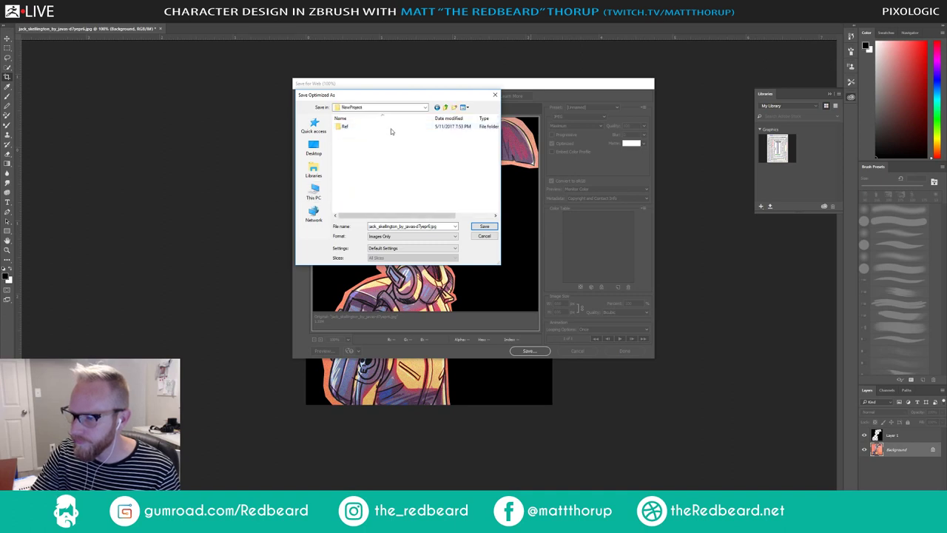
double_click(385, 126)
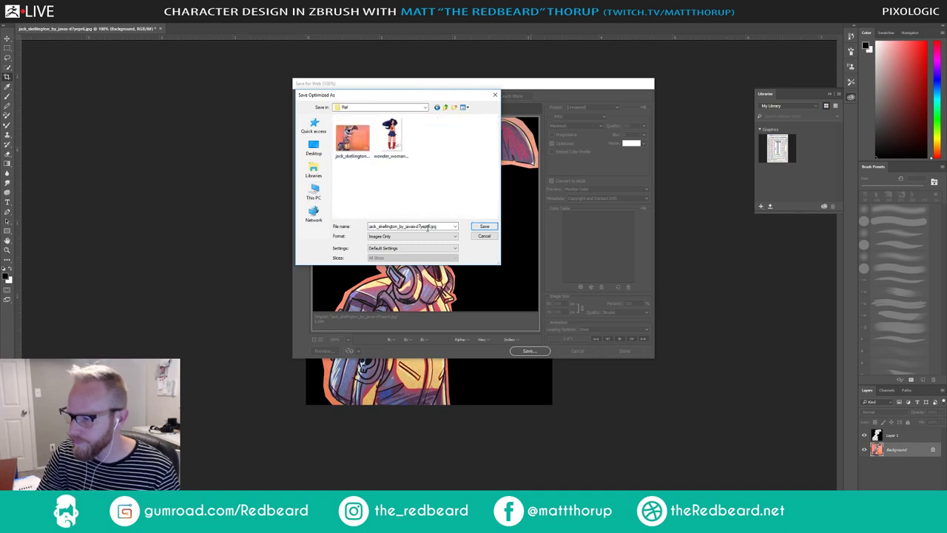
left_click(429, 227)
key("ctrl+a")
left_click(427, 226)
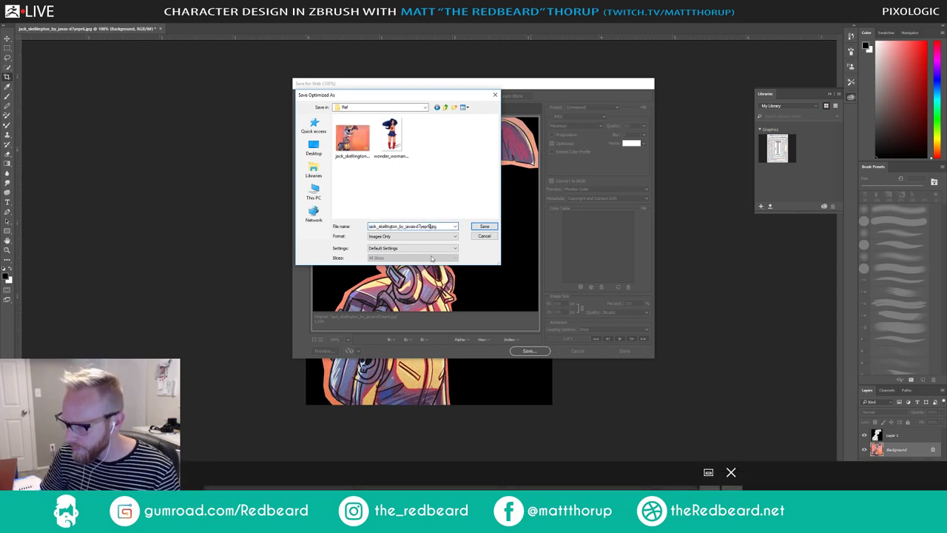
type("_with")
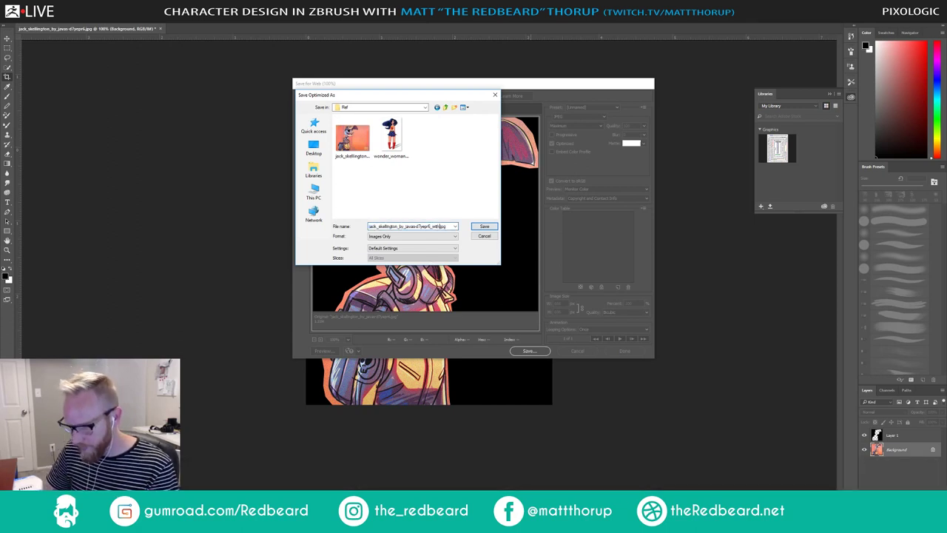
type("A")
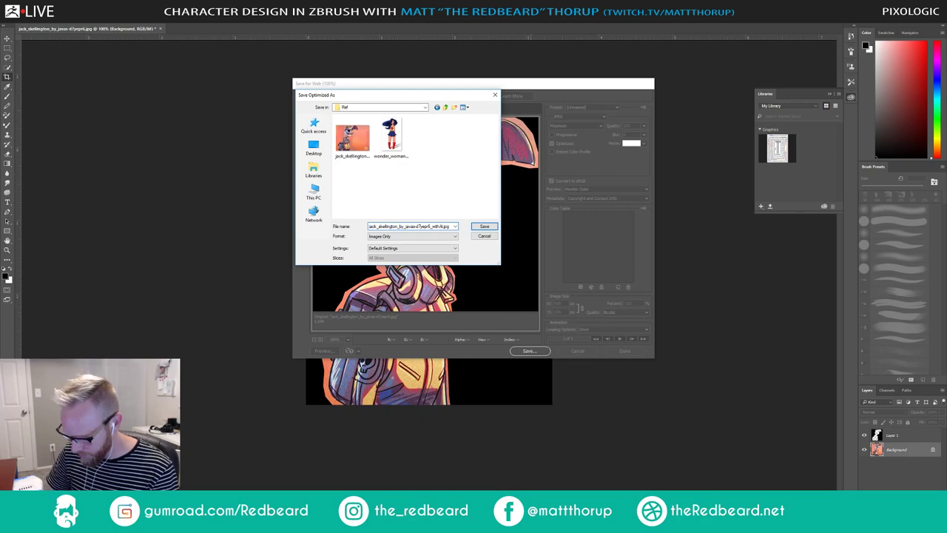
type("pha")
key("Return")
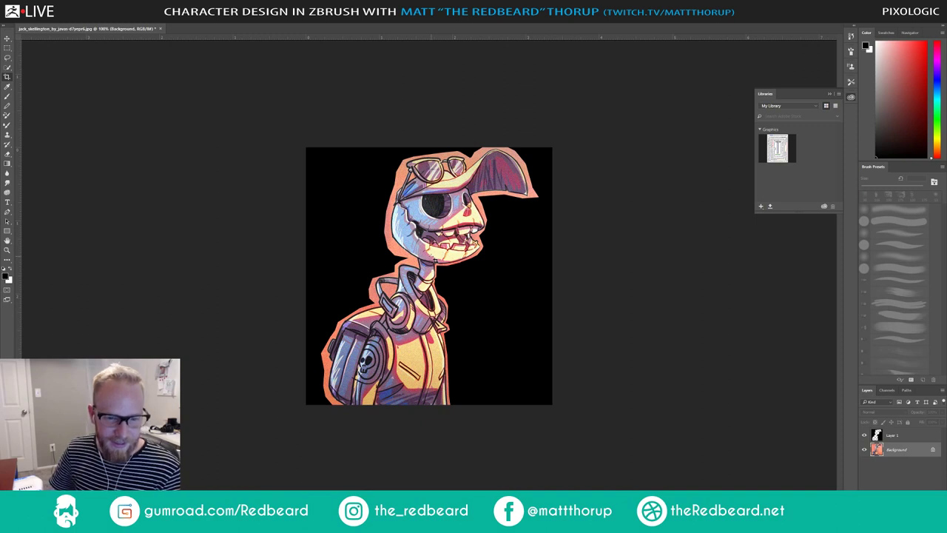
Step: Close the skeleton document, declining the crop and the save, then return to ZBrush
left_click(620, 403)
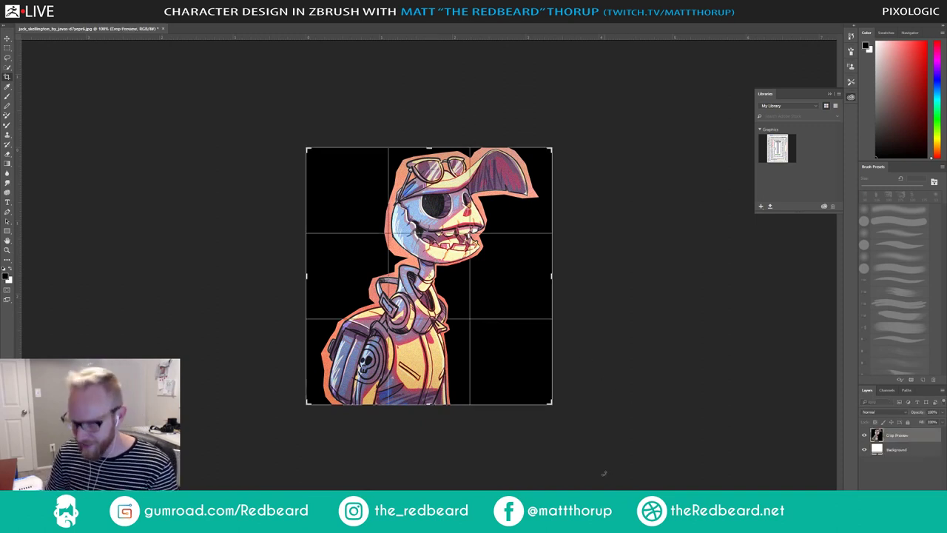
key("ctrl+w")
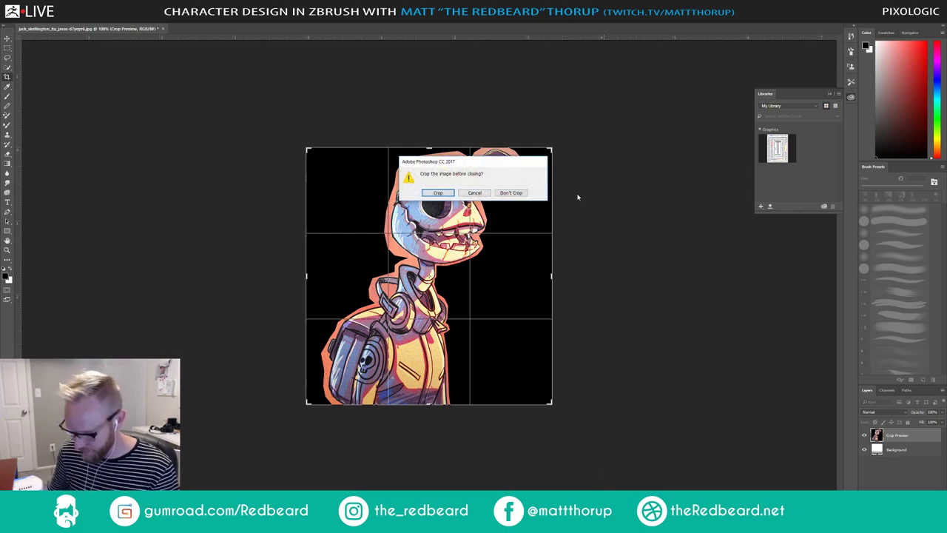
key("Return")
key("n")
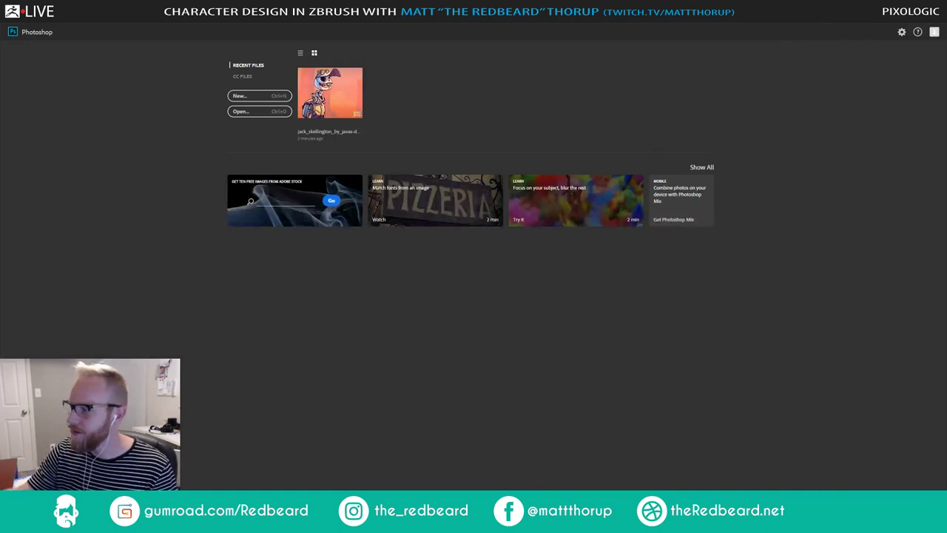
key("alt+Tab")
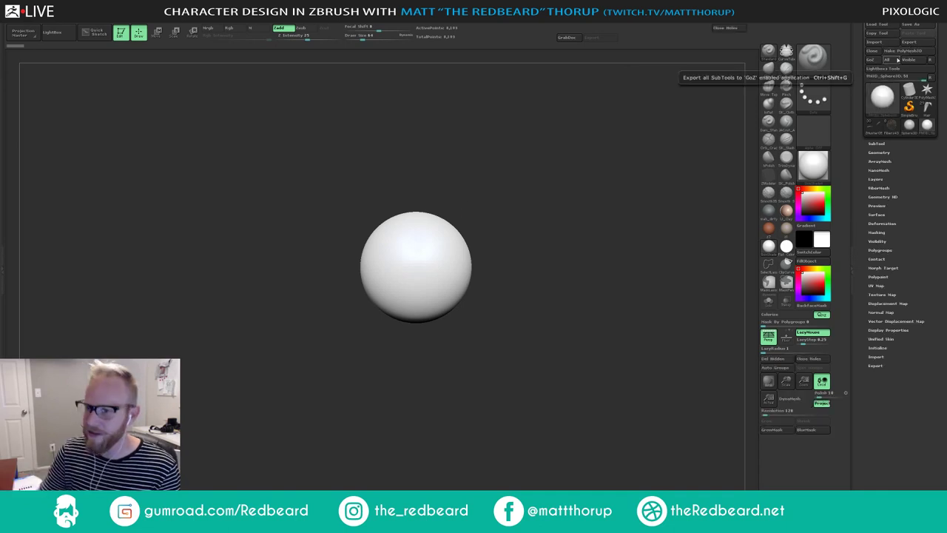
Step: Make the sphere a PolyMesh3D and import jack_skellington from the PixoStreams folder as a texture
left_click(911, 51)
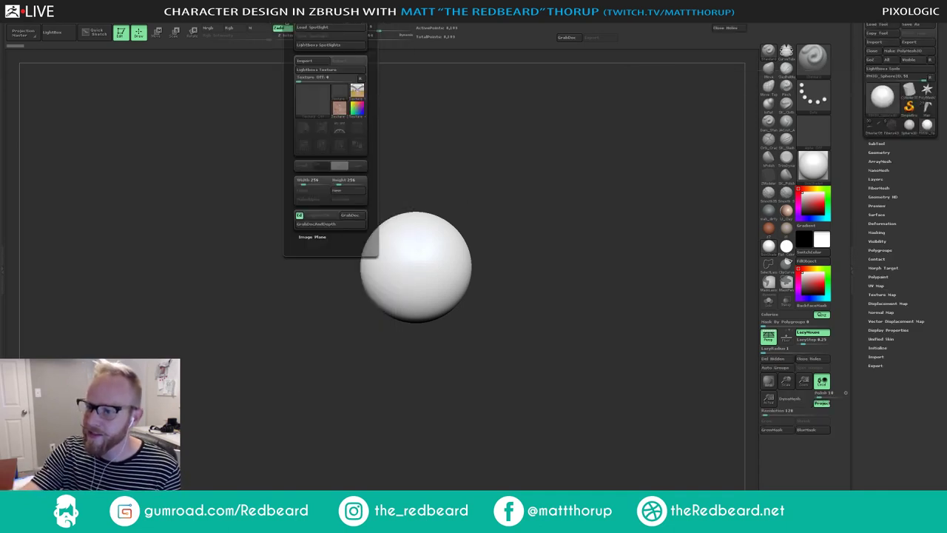
left_click(304, 60)
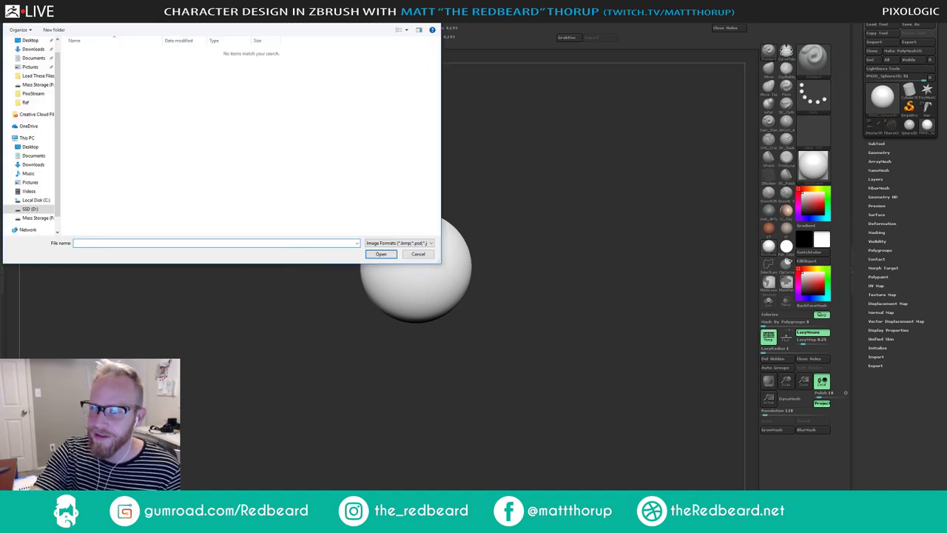
left_click(36, 200)
double_click(103, 53)
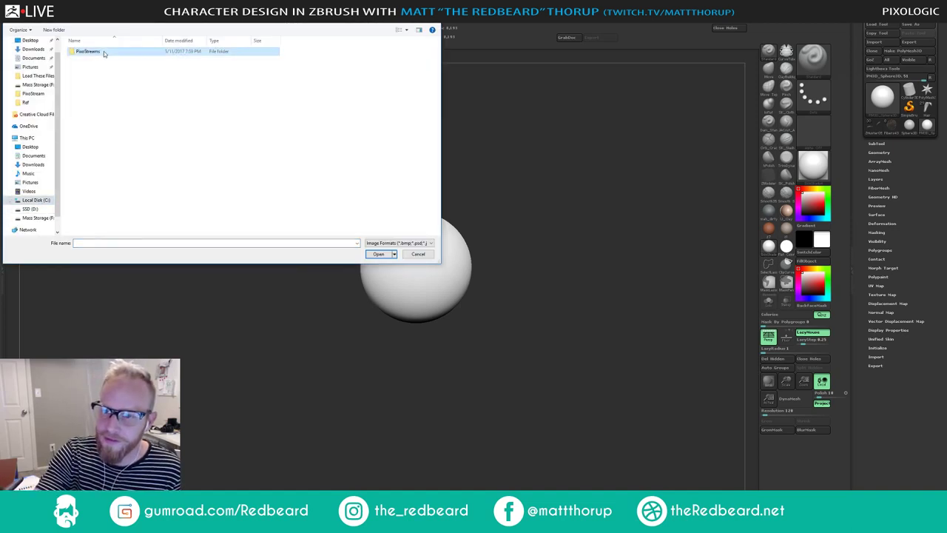
double_click(106, 54)
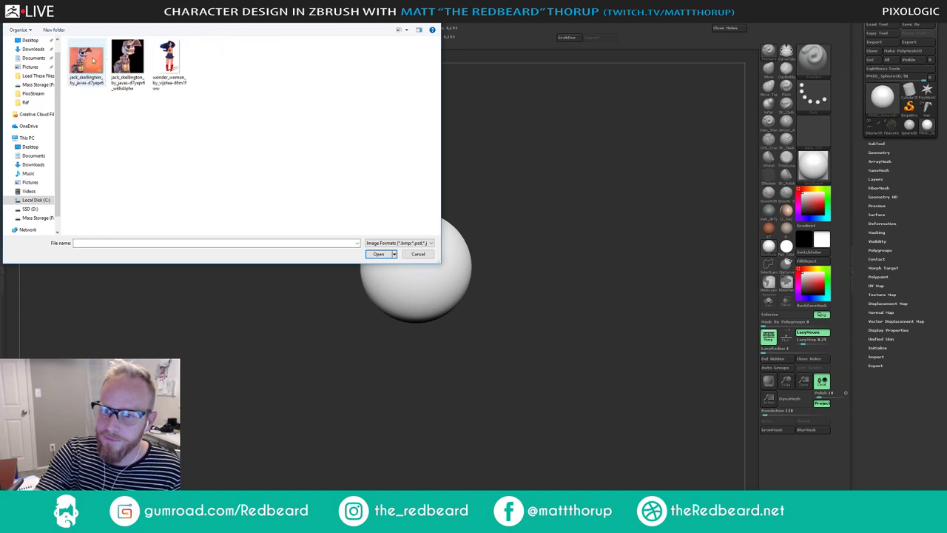
double_click(92, 59)
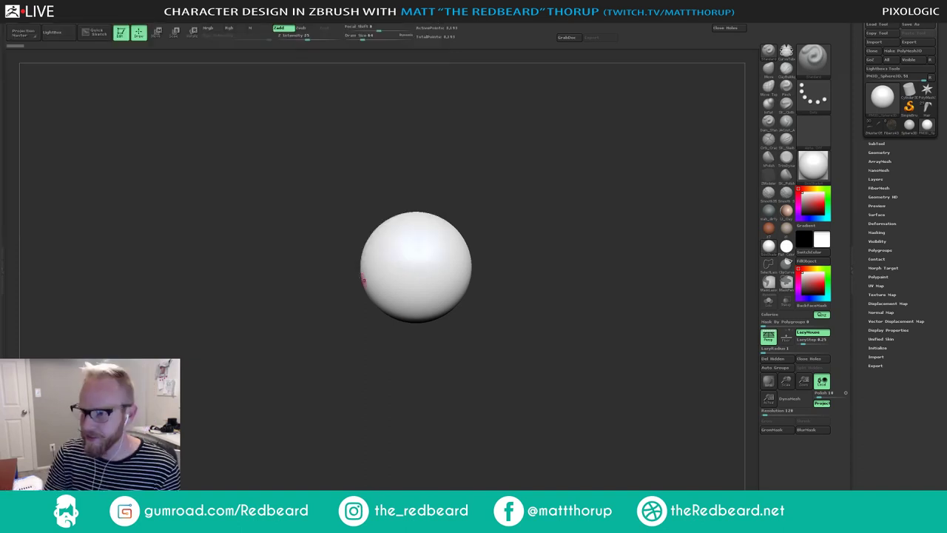
left_click(286, 27)
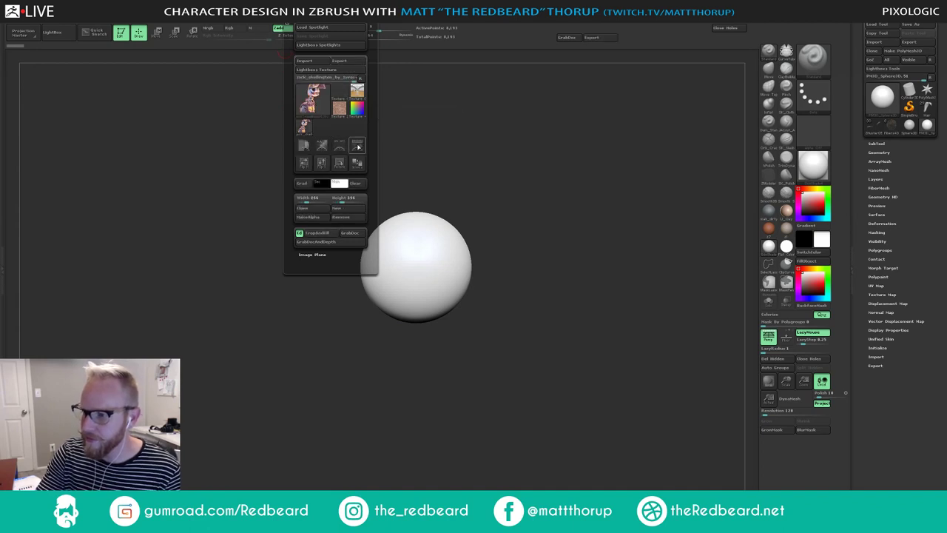
Step: Show the jack_skellington texture in Spotlight, shrink it to the top-left corner, then hide Spotlight
left_click(340, 148)
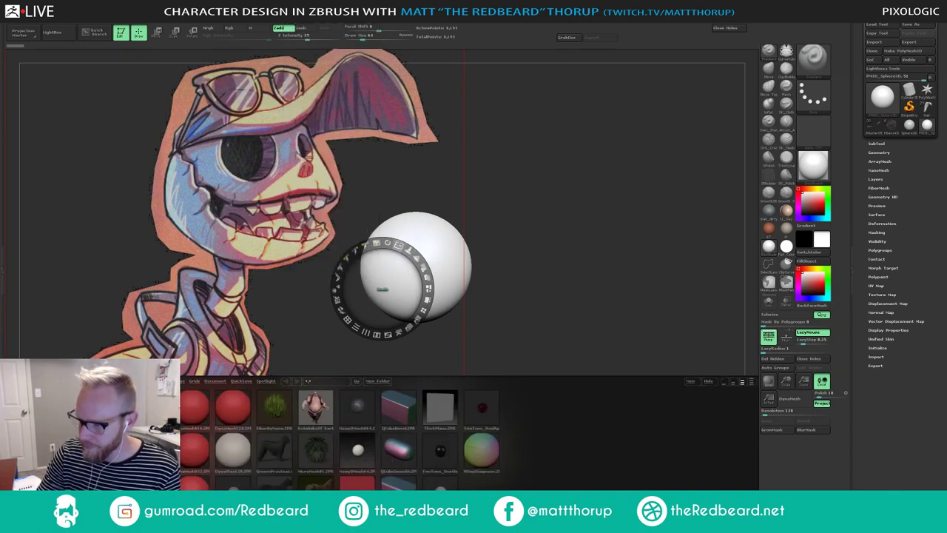
left_click_drag(383, 289, 159, 146)
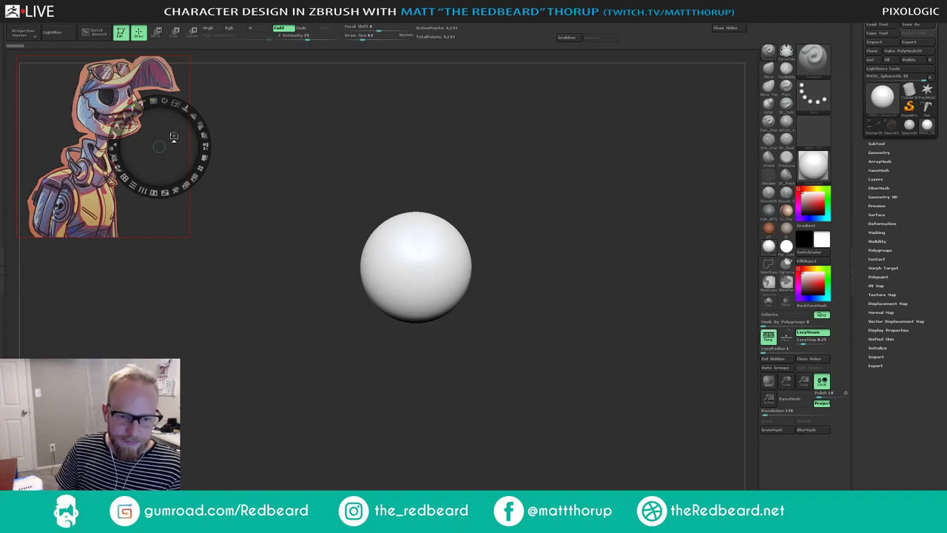
key("shift+z")
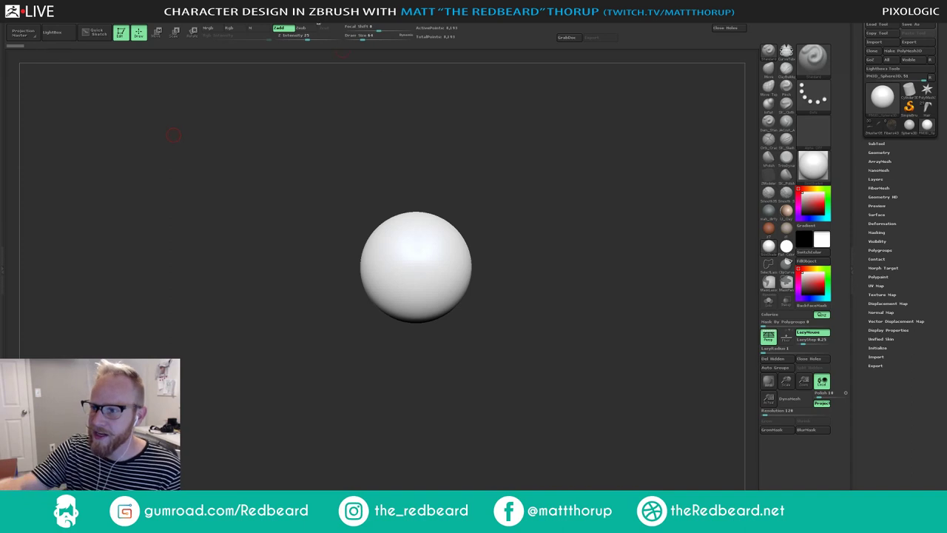
Step: Reselect the imported jack_skellington image as the current texture, replacing Texture Off
key("shift+t")
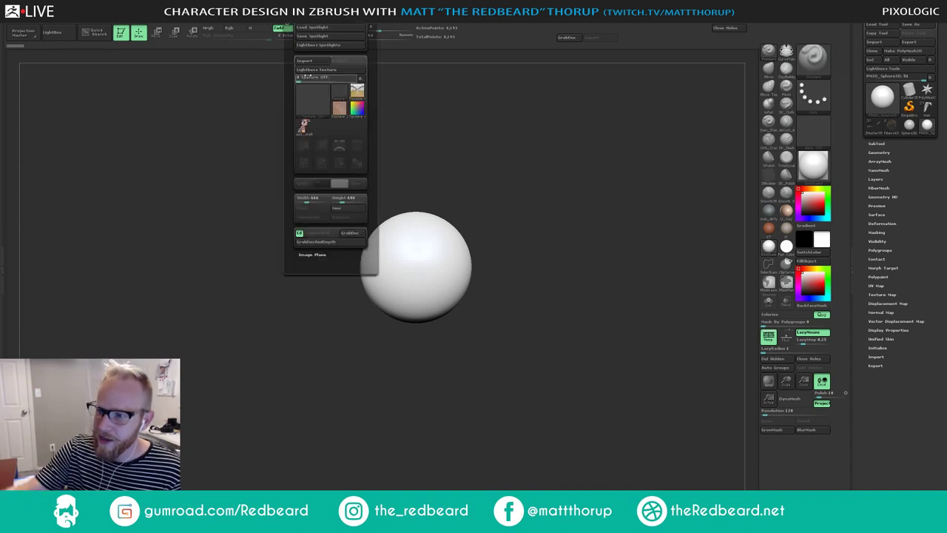
mouse_move(303, 128)
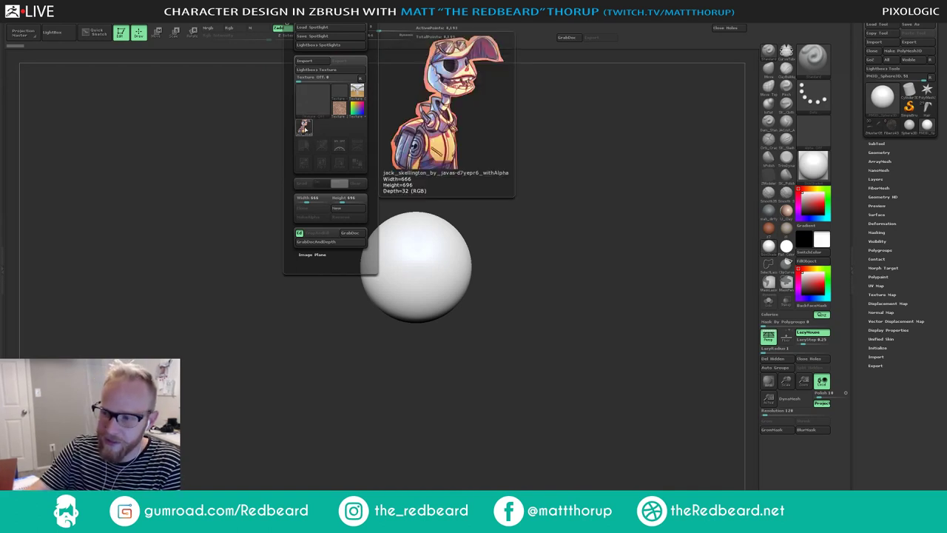
left_click(303, 127)
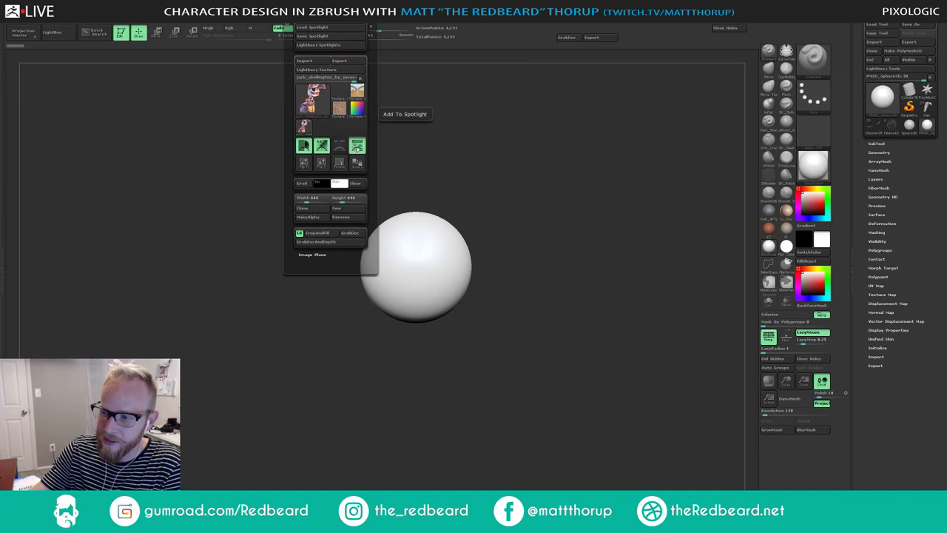
Step: Add the jack_skellington texture to Spotlight and close the Lightbox covering it
left_click(357, 145)
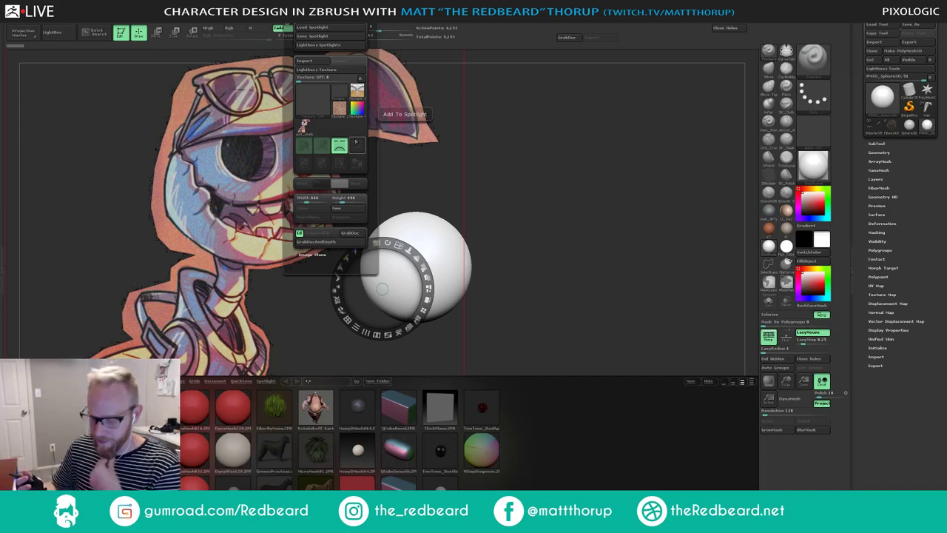
key("comma")
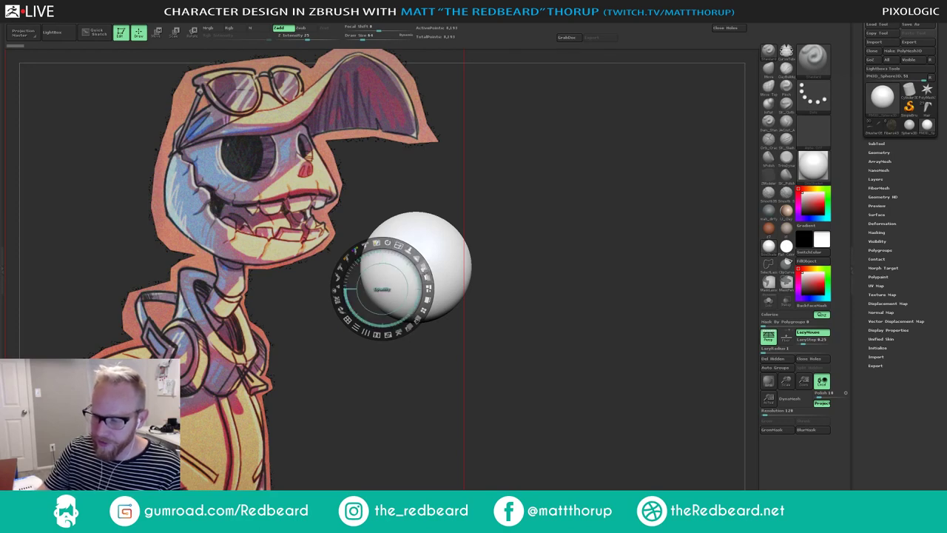
Step: Scale the Spotlight reference down to about half size, testing its Intensity along the way
mouse_move(375, 243)
left_mouse_down()
mouse_move(351, 246)
mouse_move(397, 254)
mouse_move(374, 244)
left_mouse_up()
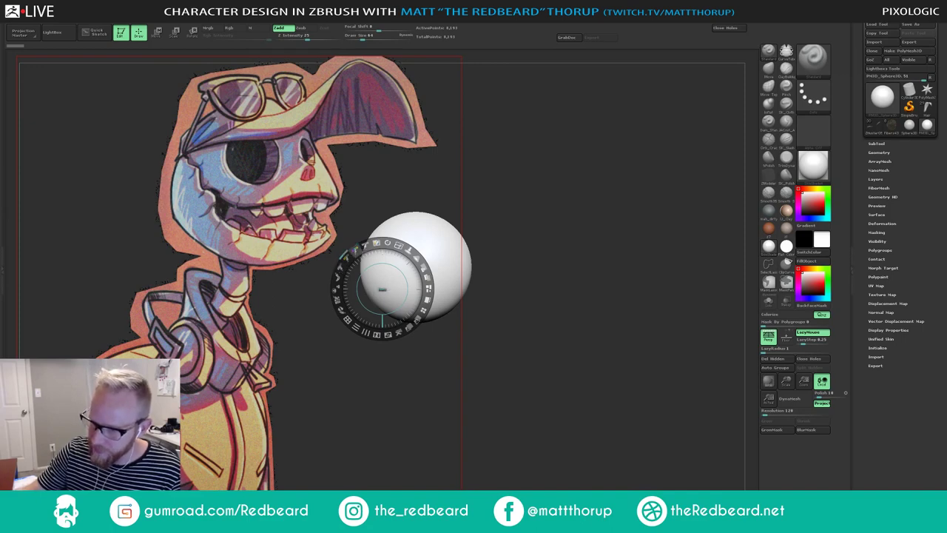
left_click_drag(342, 256, 346, 256)
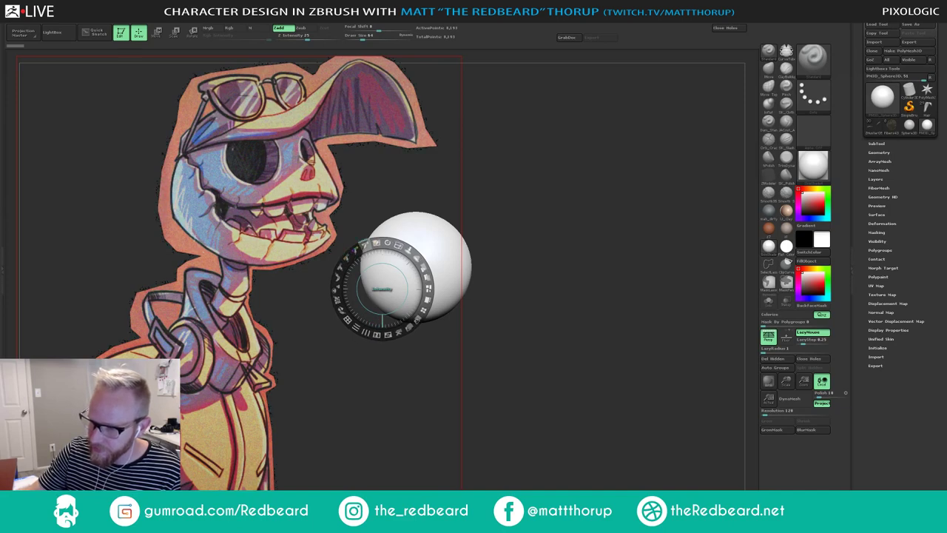
left_click_drag(363, 246, 365, 244)
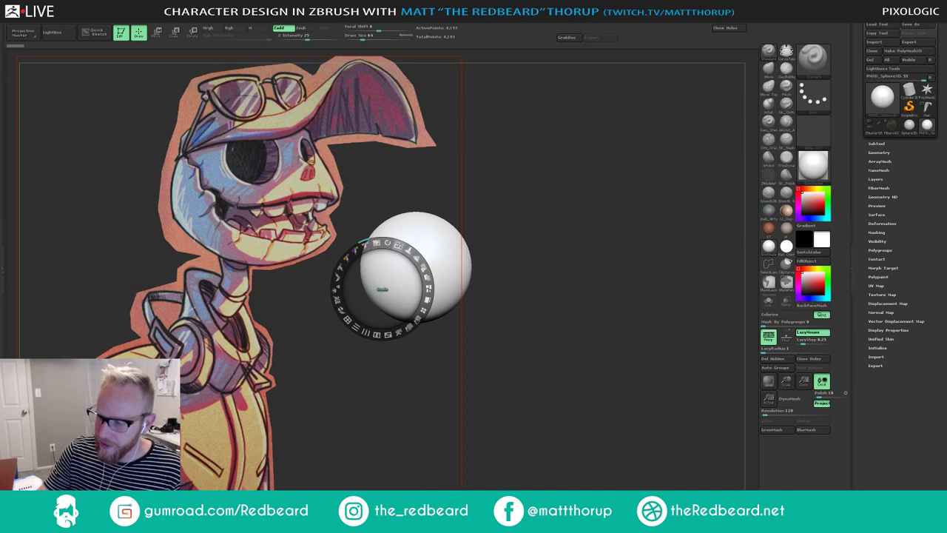
left_click_drag(398, 245, 384, 289)
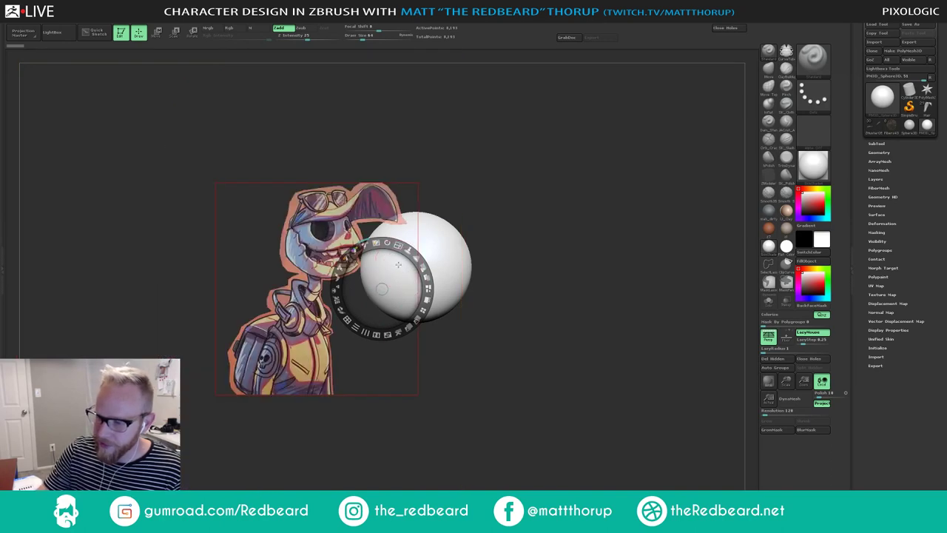
Step: Scale the skeleton Spotlight image up and drag it into the canvas's upper-left corner
mouse_move(398, 264)
left_mouse_down()
mouse_move(414, 270)
mouse_move(388, 278)
mouse_move(422, 285)
mouse_move(382, 288)
mouse_move(368, 274)
left_mouse_up()
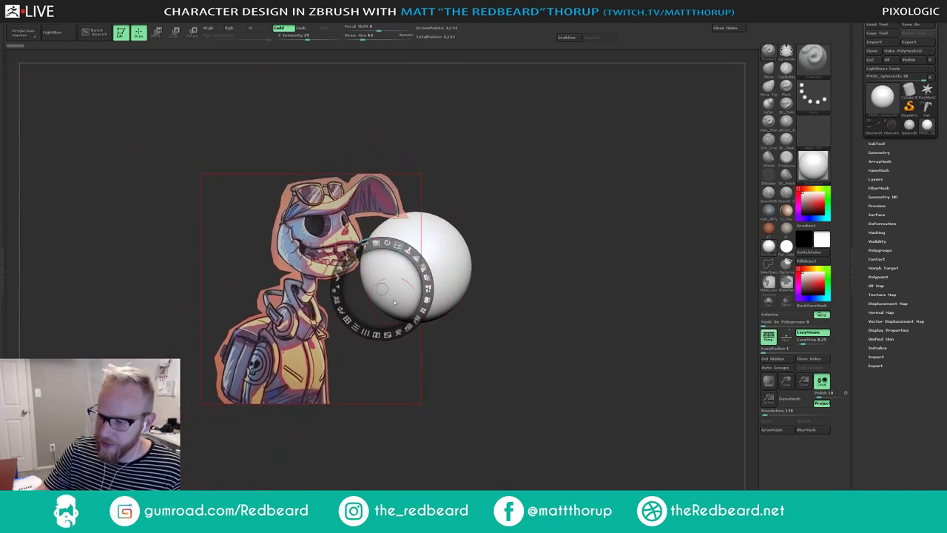
left_click_drag(394, 302, 198, 227)
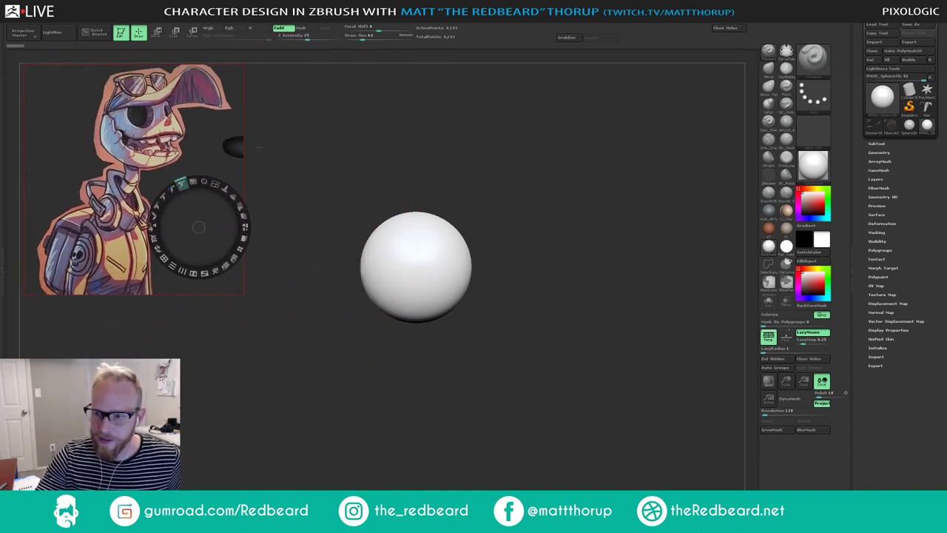
key("b")
key("s")
key("t")
key("b")
key("s")
key("t")
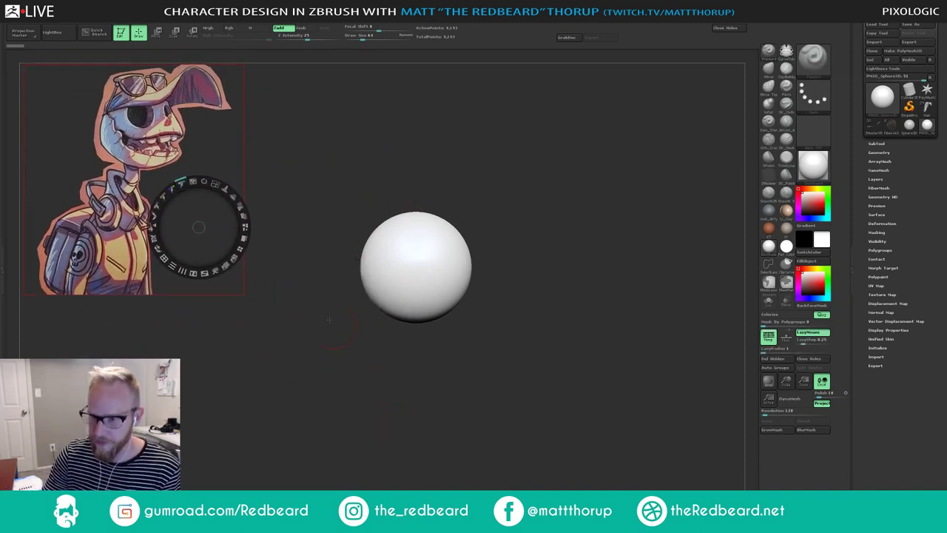
mouse_move(212, 209)
left_mouse_down()
mouse_move(182, 195)
mouse_move(196, 208)
mouse_move(214, 200)
mouse_move(230, 223)
mouse_move(220, 194)
left_mouse_up()
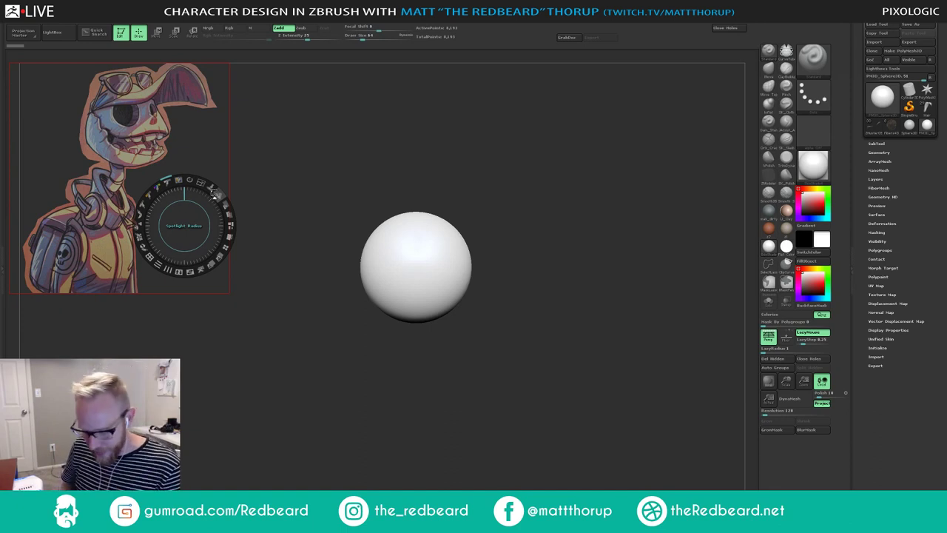
Step: Pin the skeleton reference on the canvas with Spotlight hidden, then bring up the Brush palette
key("z")
key("z")
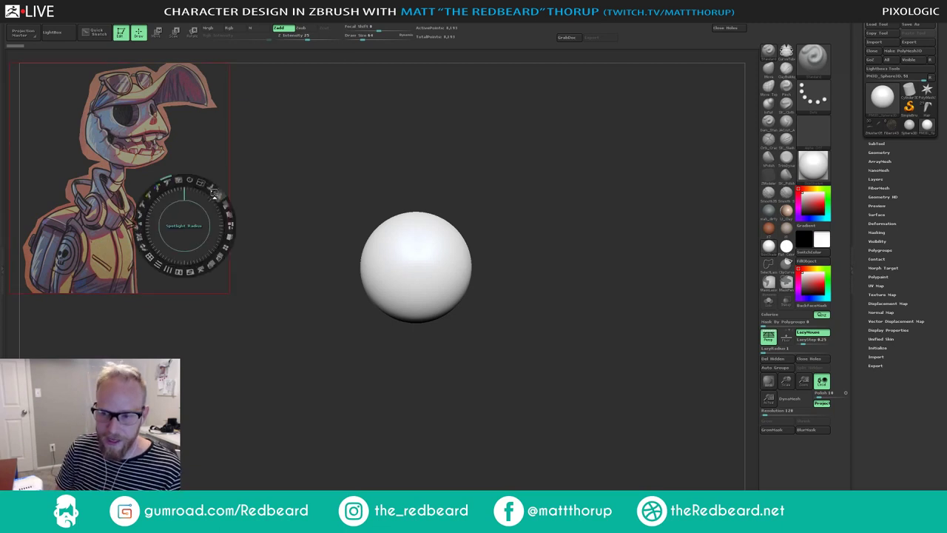
key("z")
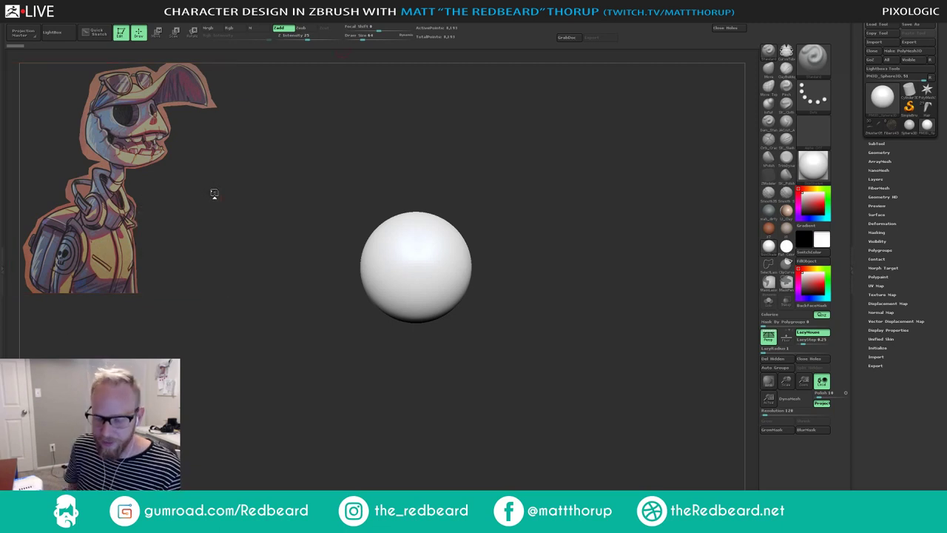
key("z")
key("z")
key("z")
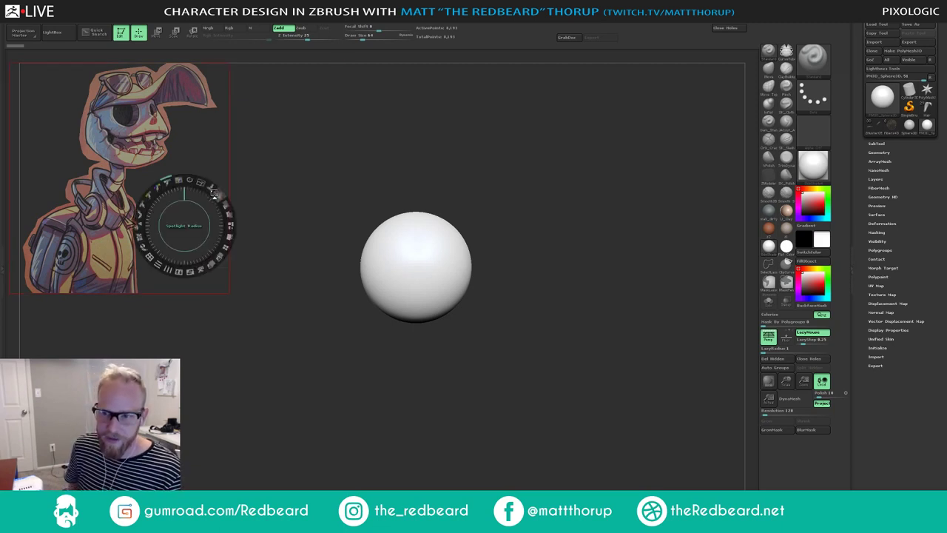
key("z")
key("z")
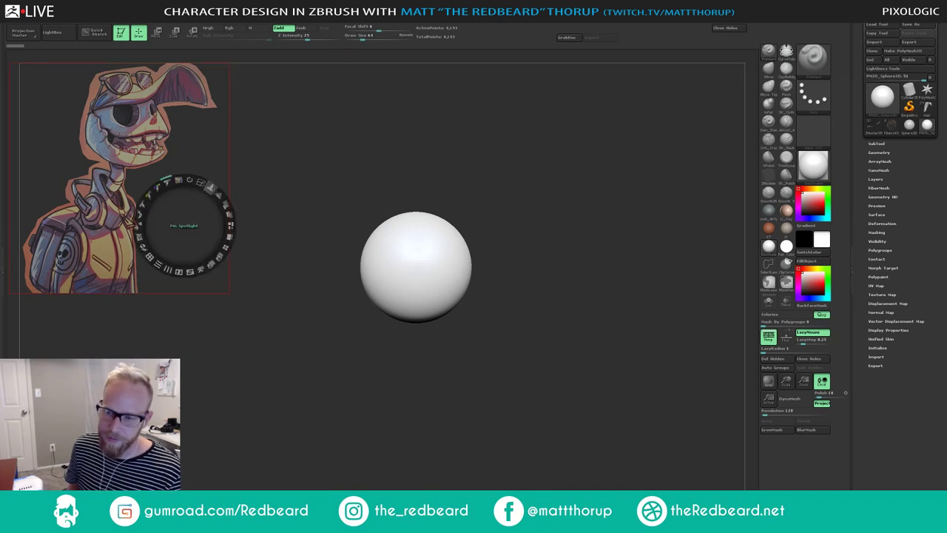
key("z")
key("z")
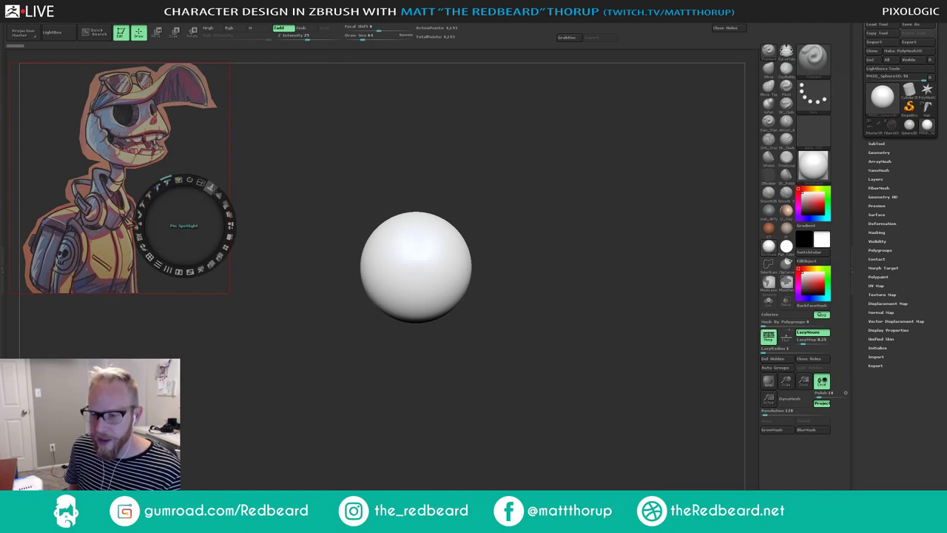
key("z")
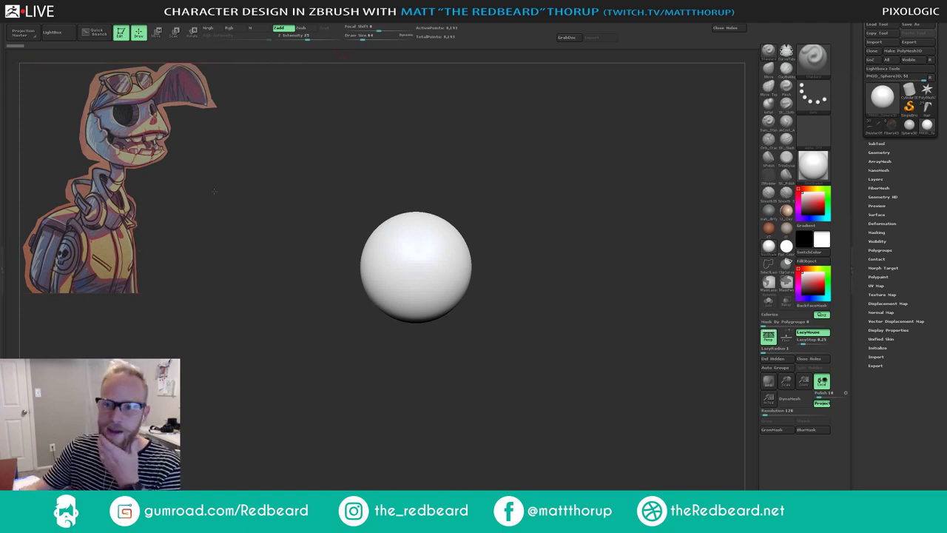
key("b")
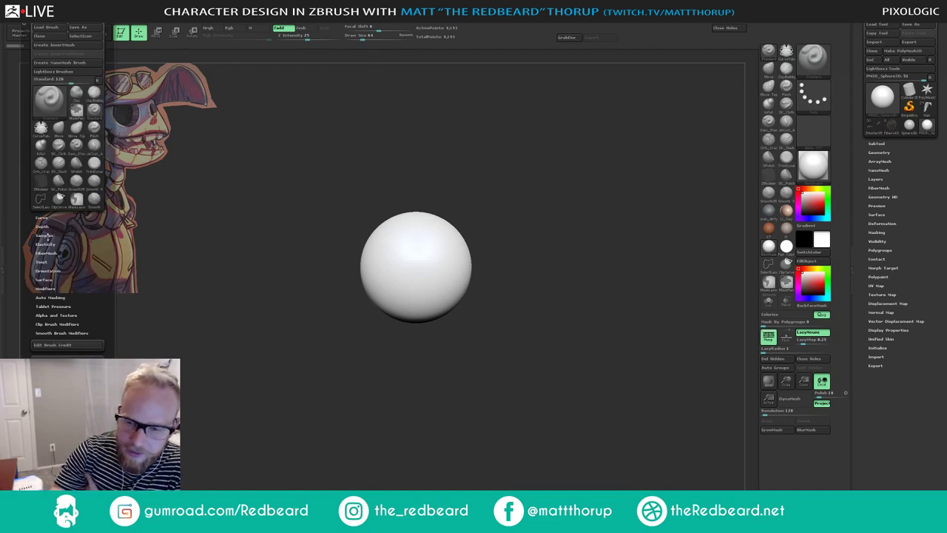
Step: Toggle Spotlight Projection in Brush Samples, leave it off, and collapse the left tray
left_click(46, 234)
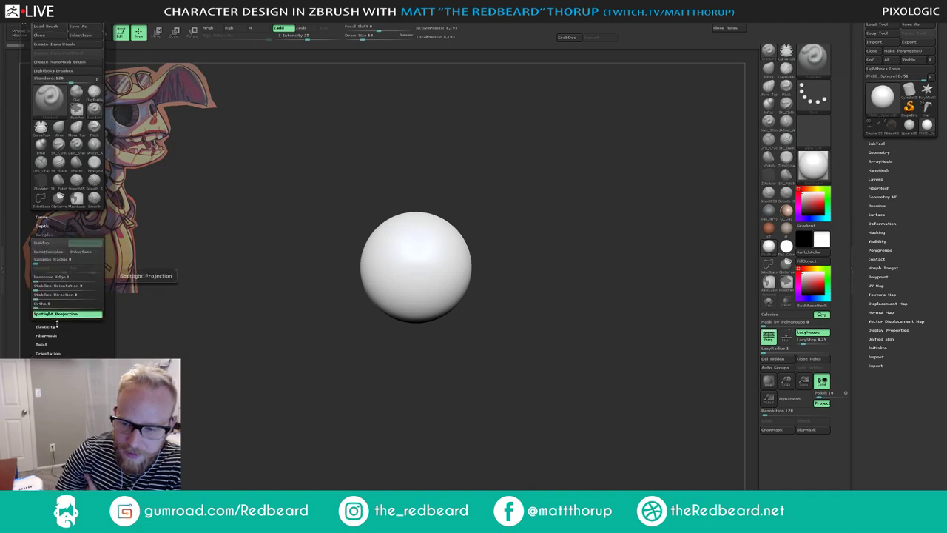
left_click(56, 314)
left_click(63, 313)
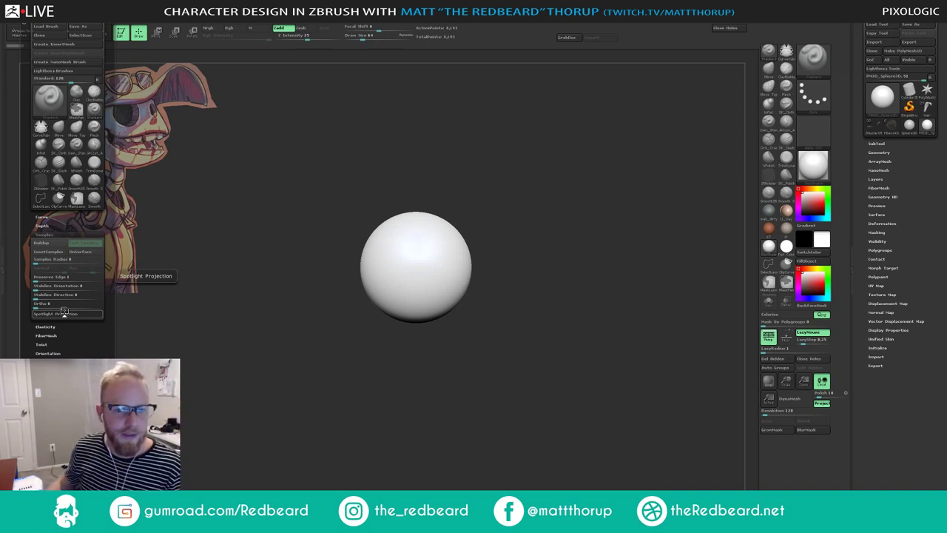
left_click(113, 255)
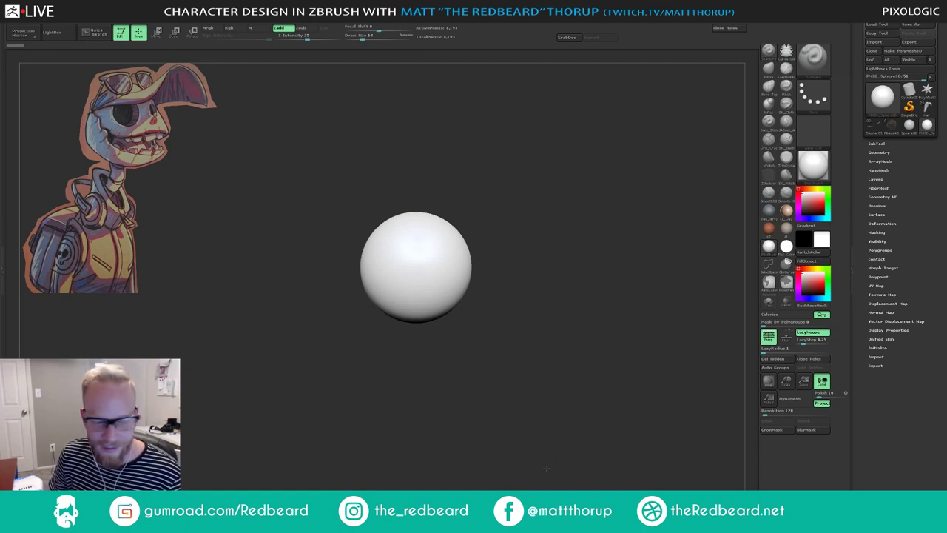
Step: Try a reddish clay material, swap the sphere to matte grey, and zoom in on it
mouse_move(769, 228)
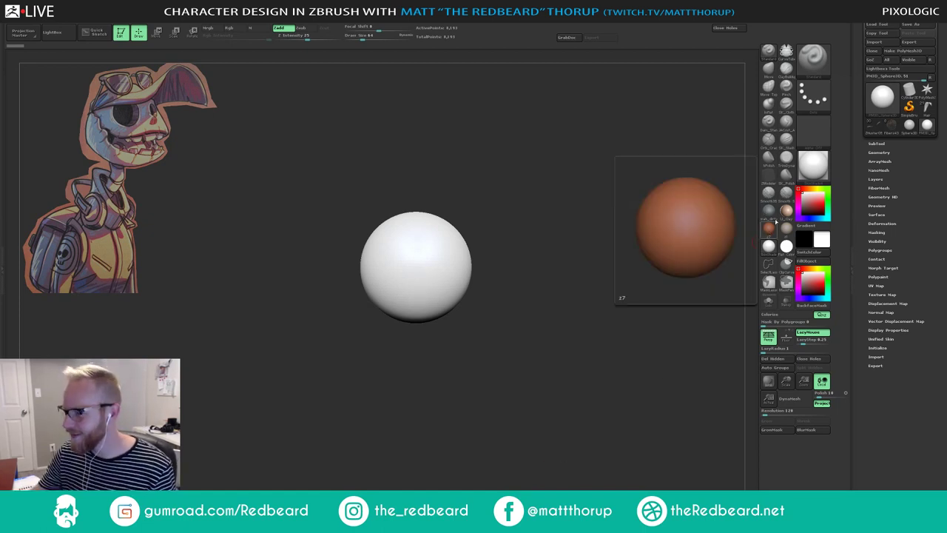
left_click(769, 226)
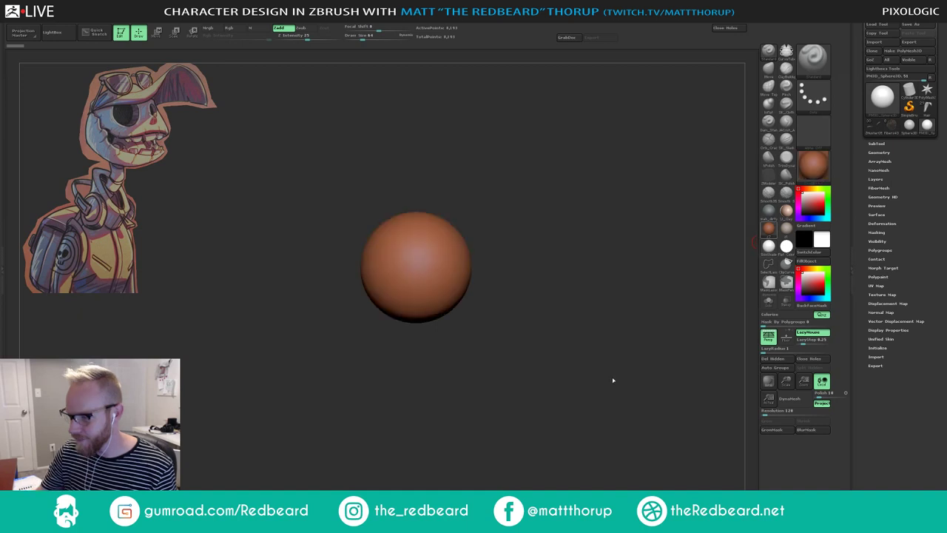
key("ctrl+z")
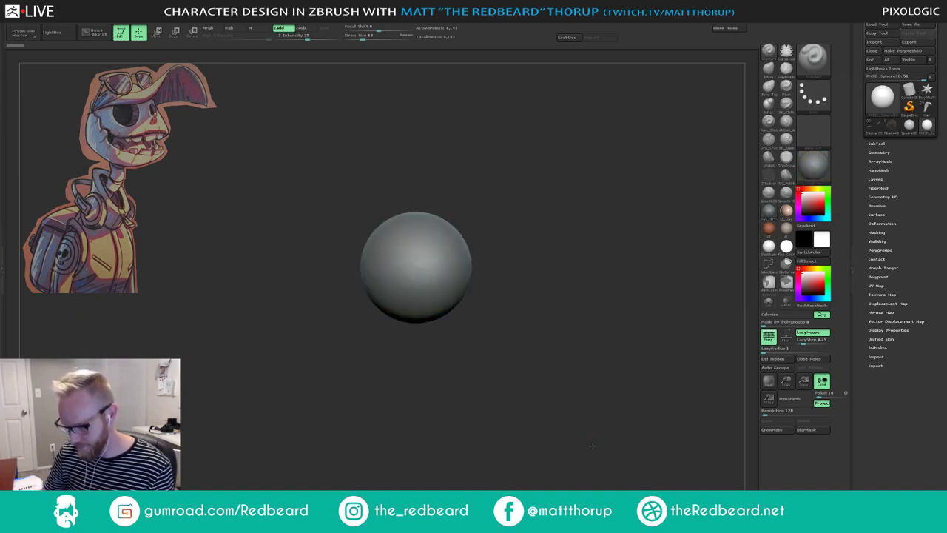
right_click_drag(592, 443, 614, 449, "ctrl")
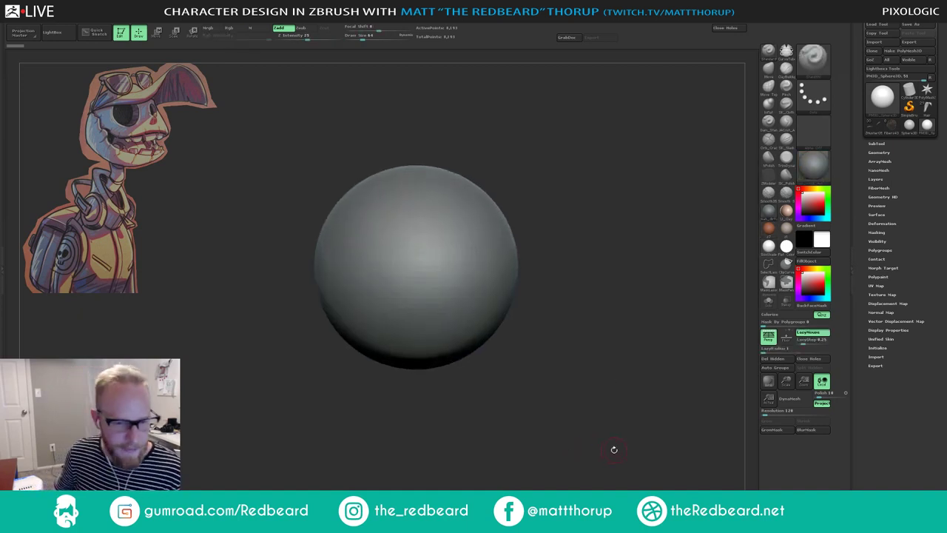